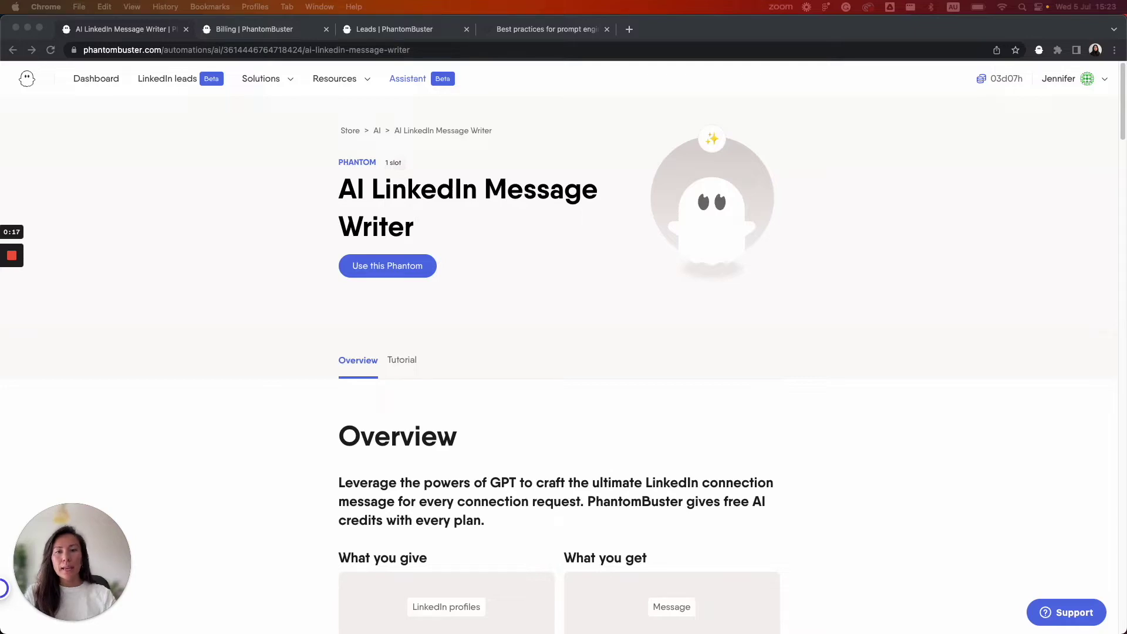
- Glance at the billing plans, then start a new AI LinkedIn Message Writer setup
left_click(273, 32)
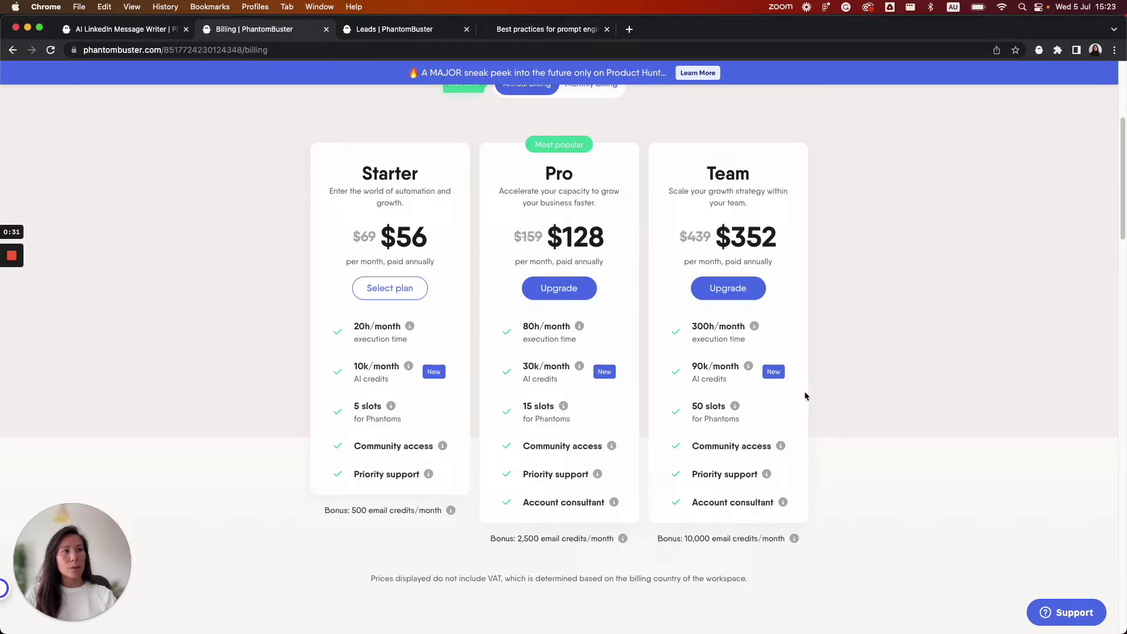
left_click(142, 32)
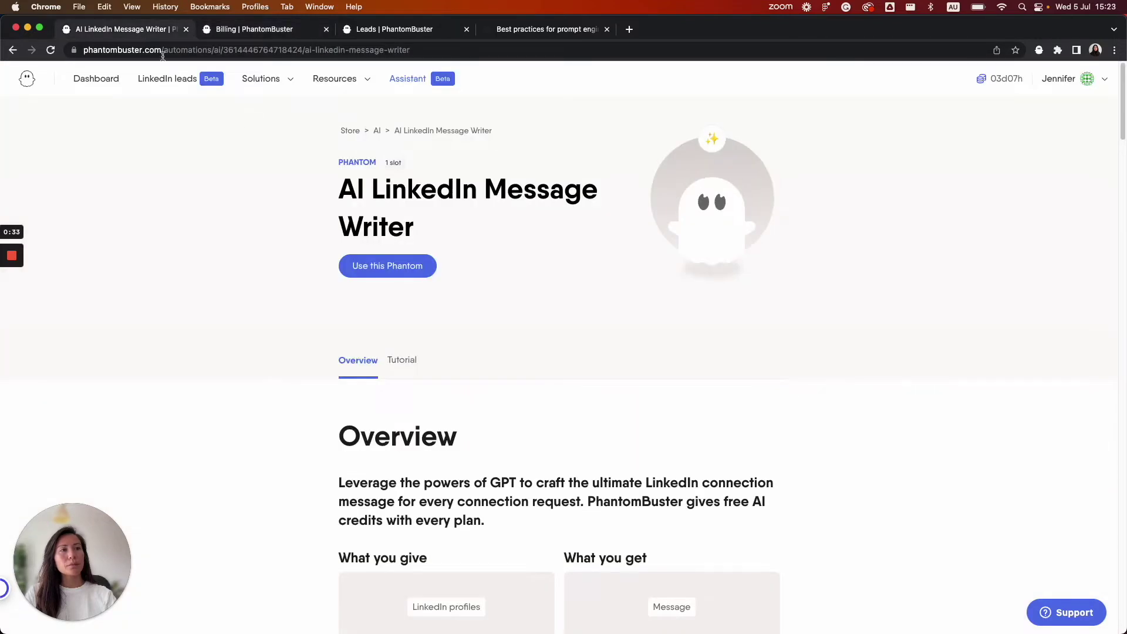
left_click(402, 274)
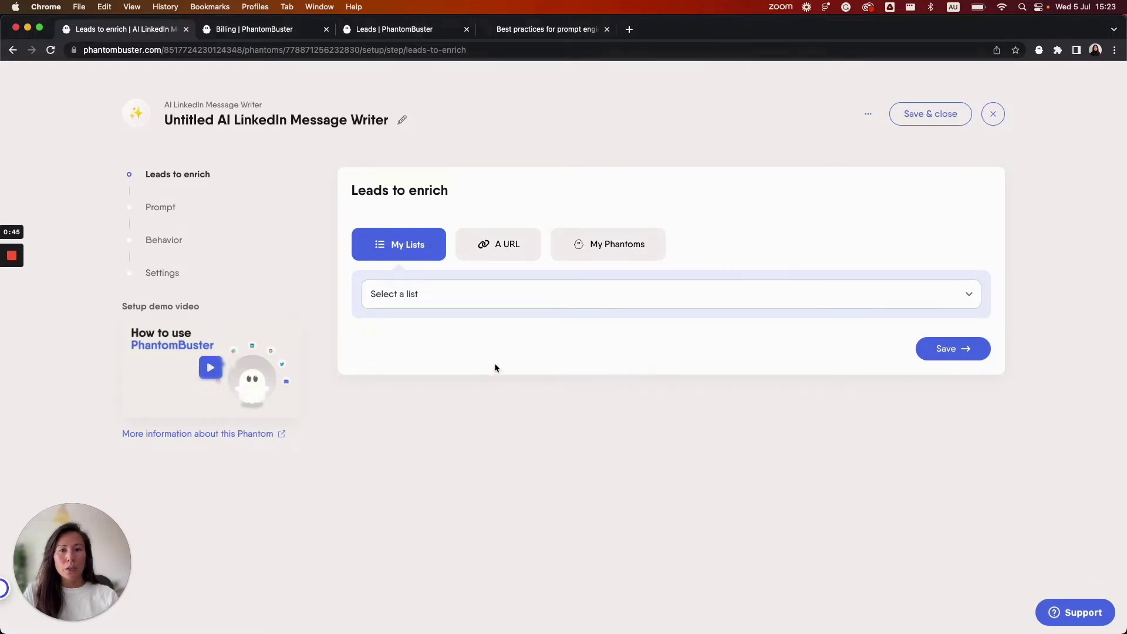
- Browse the My Lists, A URL and My Phantoms lead sources without choosing one
left_click(459, 296)
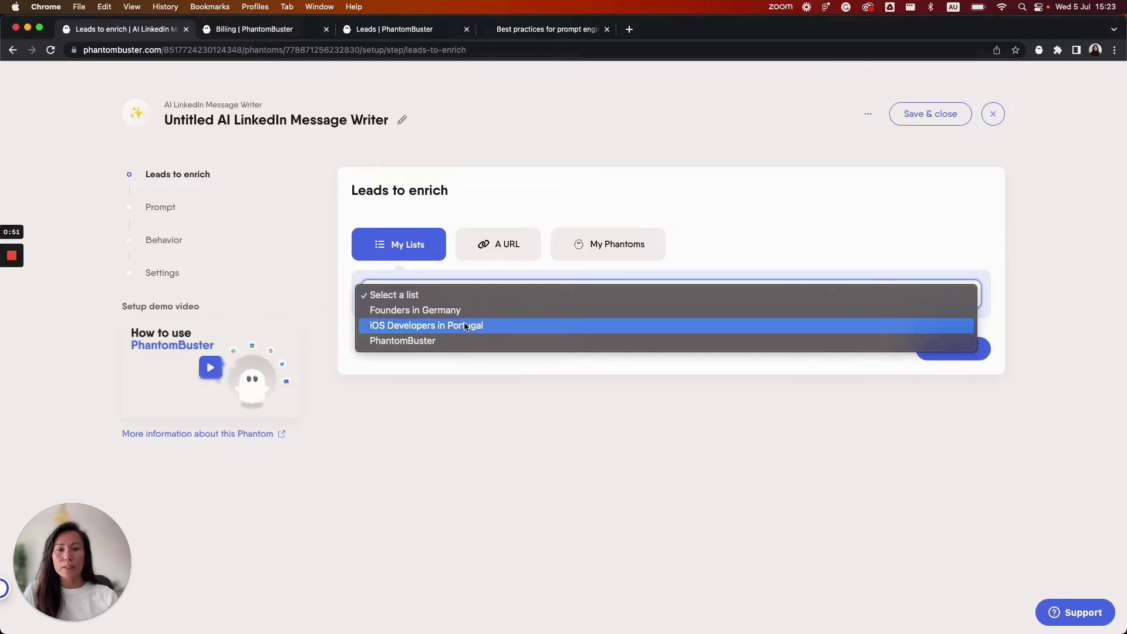
left_click(496, 243)
left_click(493, 246)
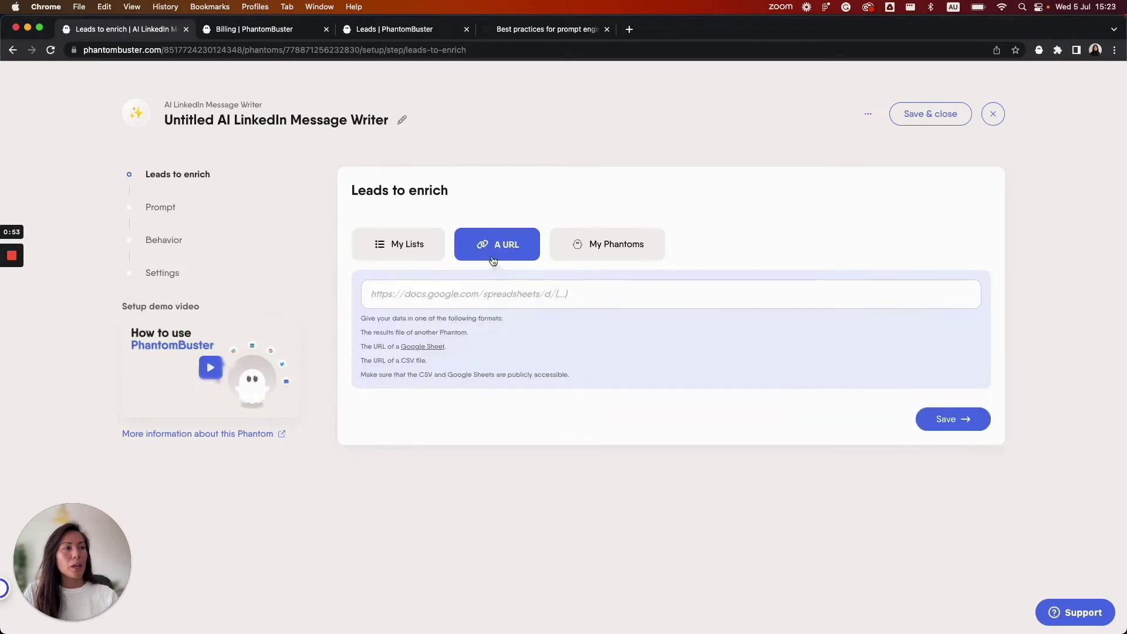
left_click(485, 304)
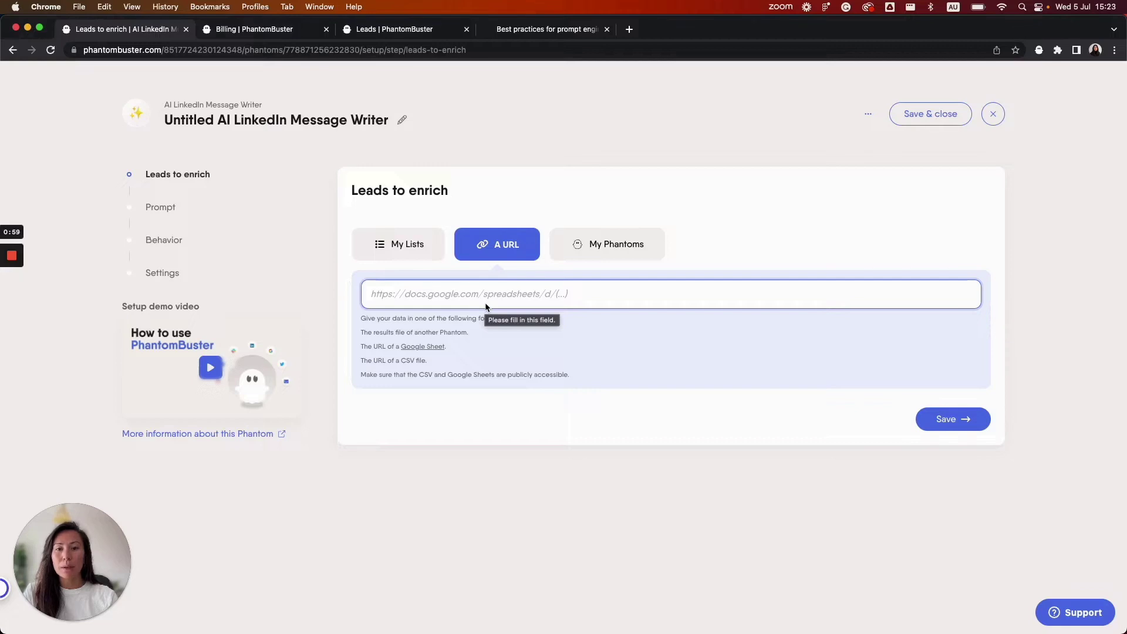
left_click(599, 254)
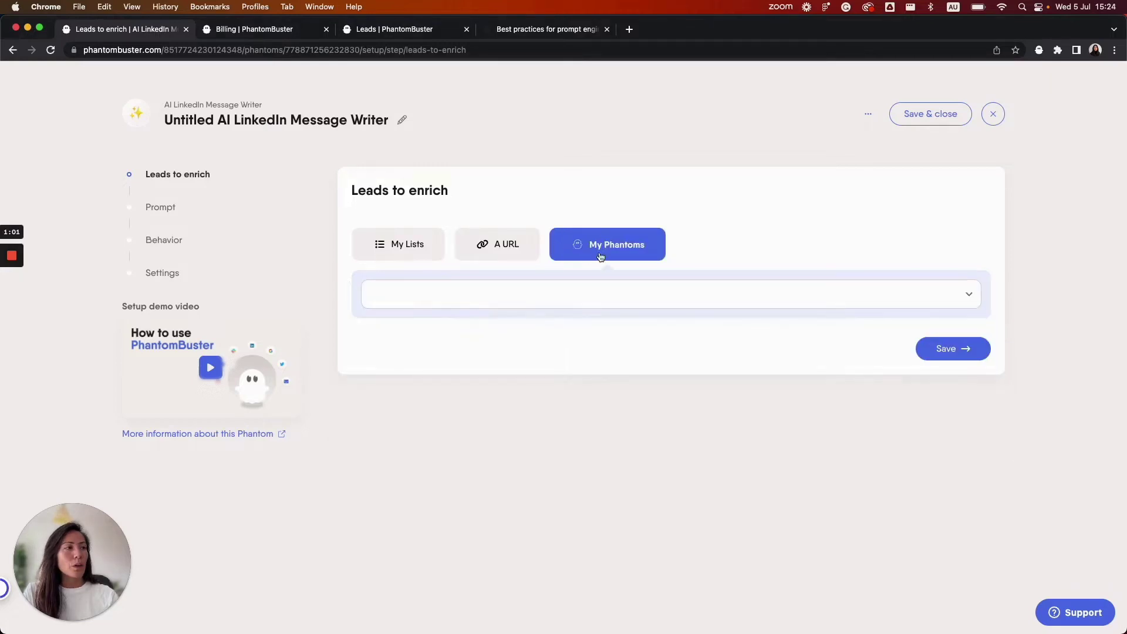
left_click(596, 293)
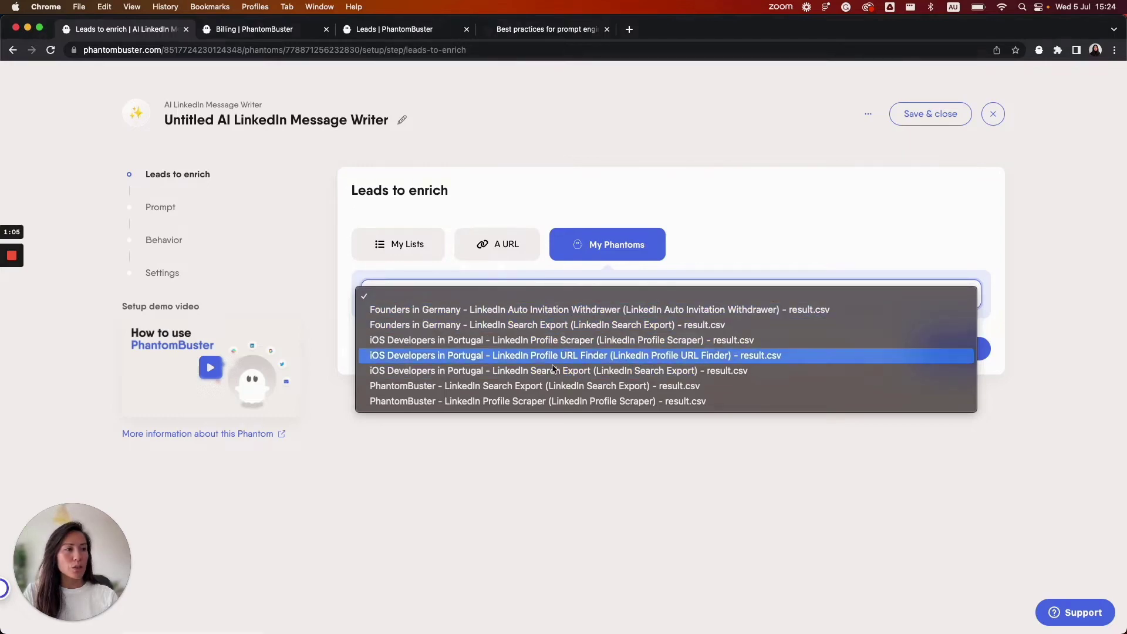
left_click(501, 199)
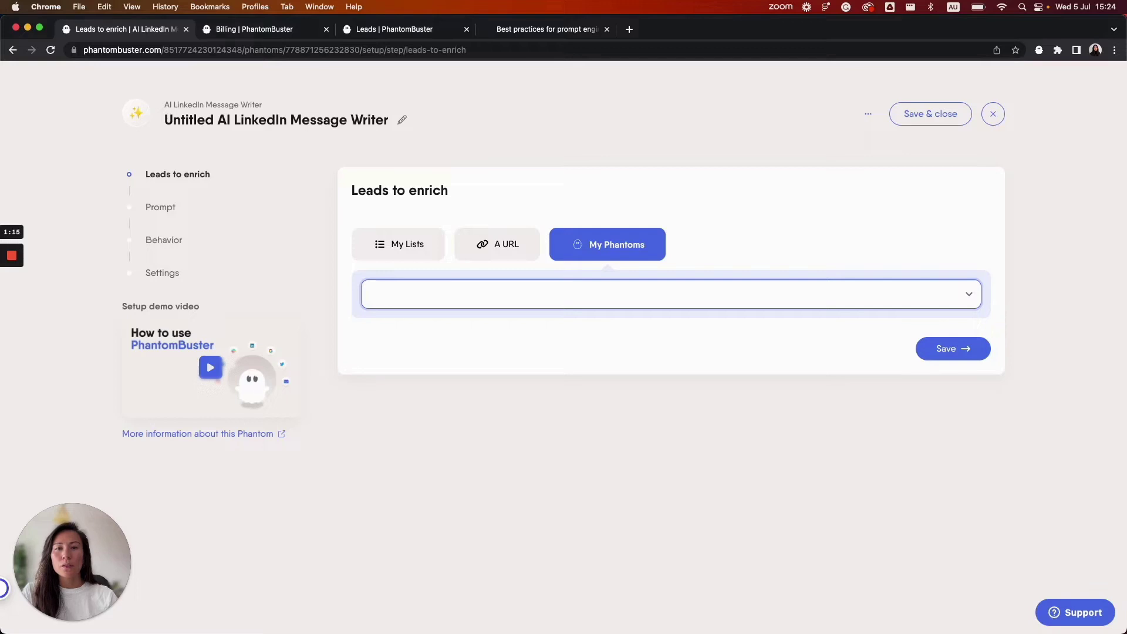
- Pick the PhantomBuster list under My Lists as the leads and save
left_click(402, 244)
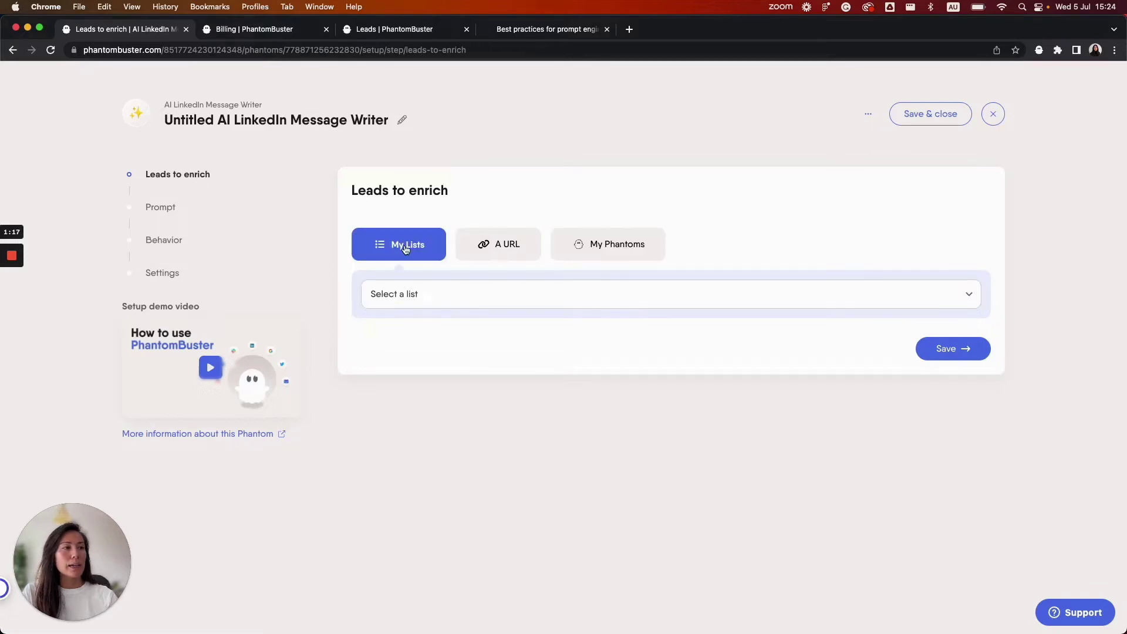
left_click(414, 293)
left_click(403, 340)
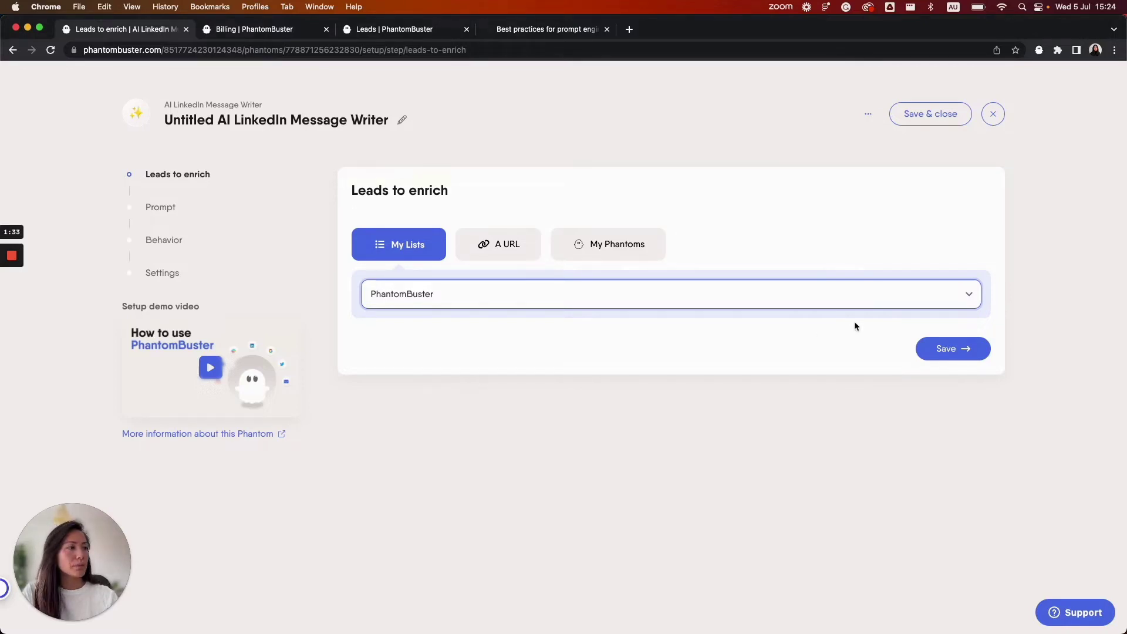
left_click(946, 348)
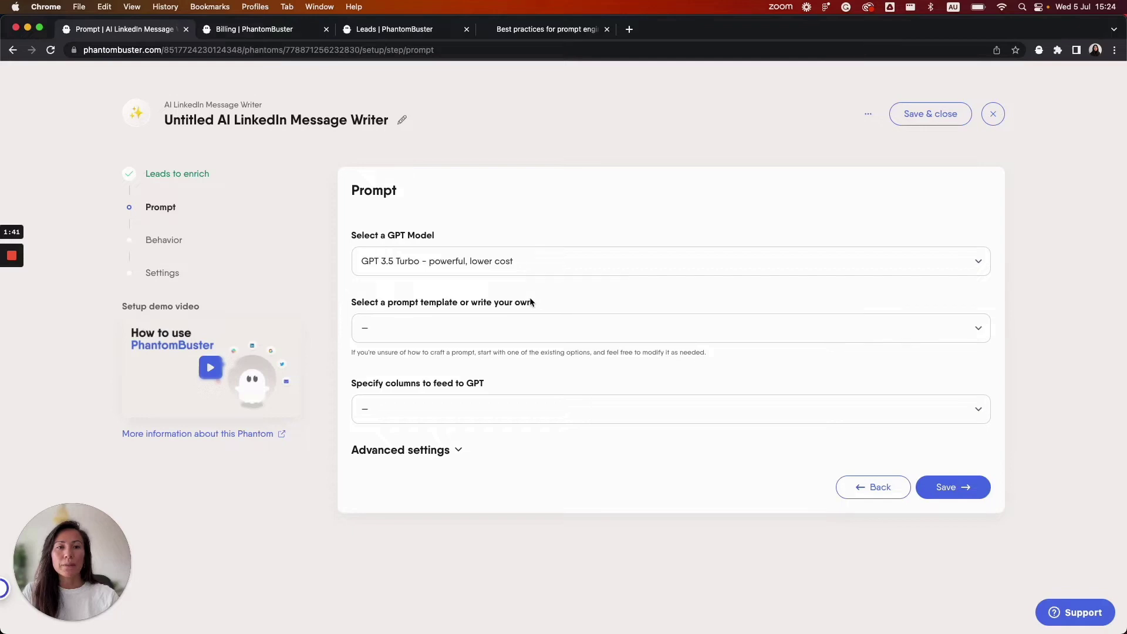
- Confirm GPT 3.5 Turbo in the model dropdown, then bring up the prompt template list
left_click(508, 267)
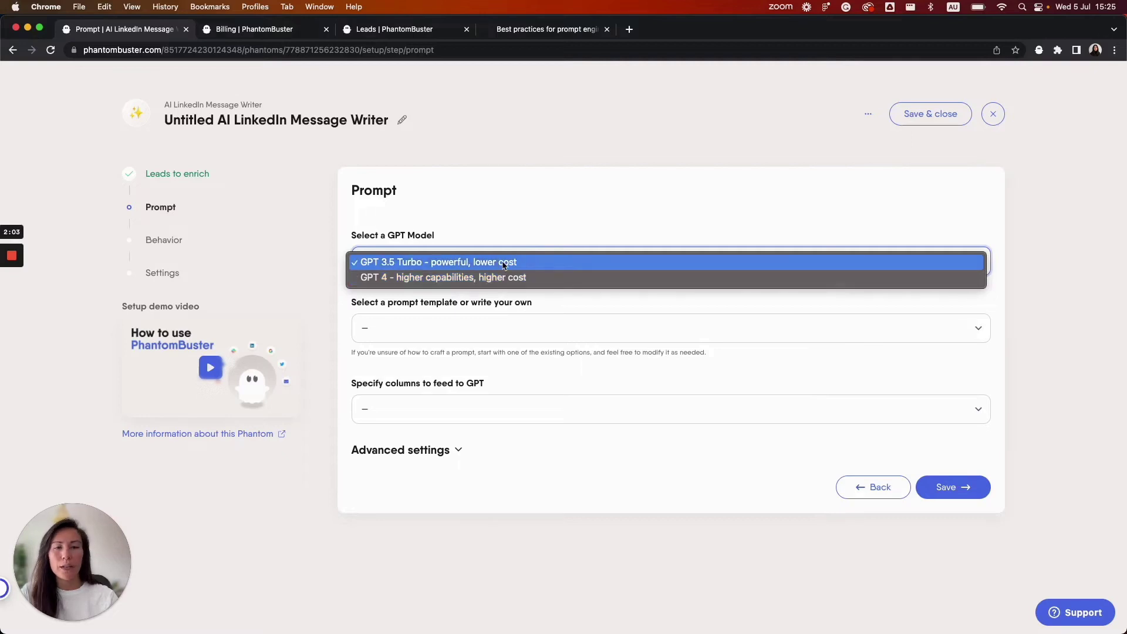
left_click(504, 262)
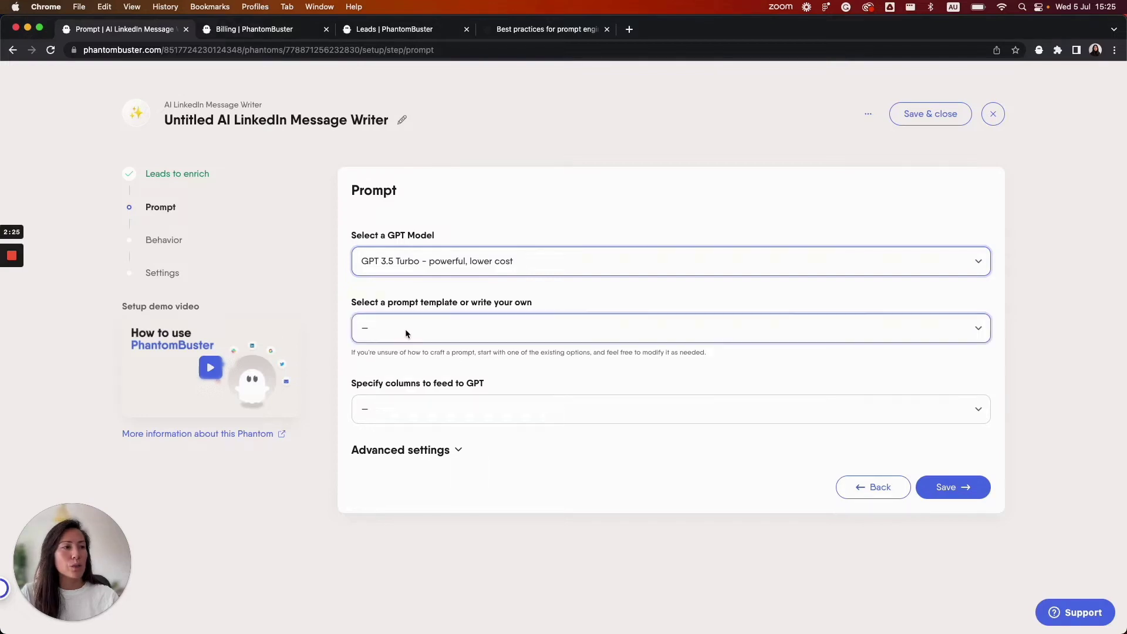
left_click(446, 334)
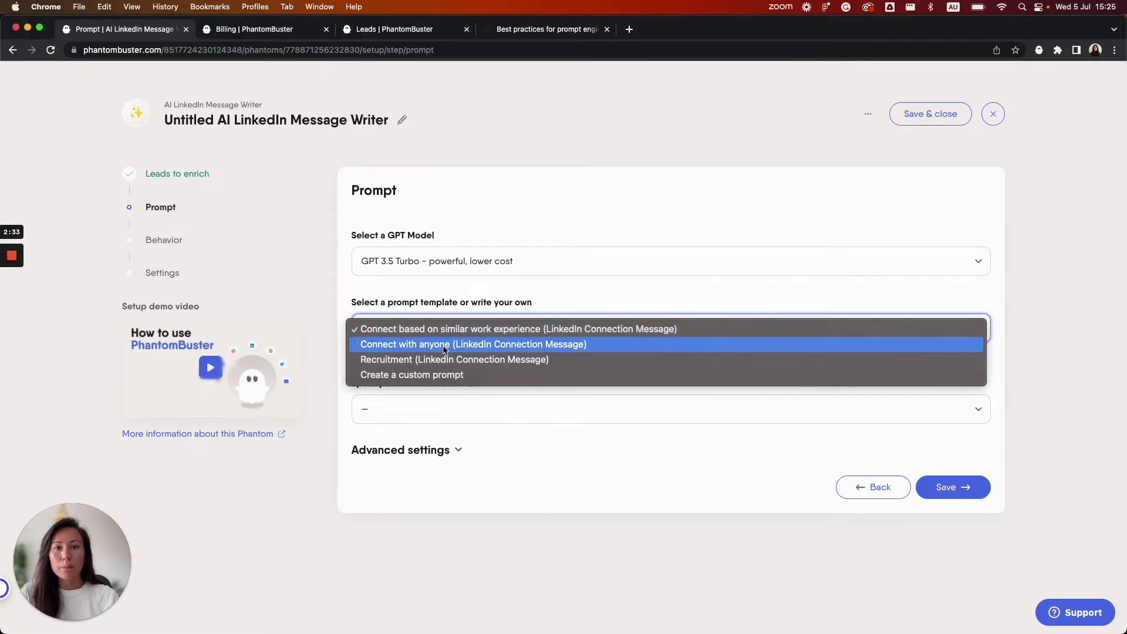
- Apply the Connect with anyone template, then try Create a custom prompt instead
left_click(445, 343)
left_click(467, 417)
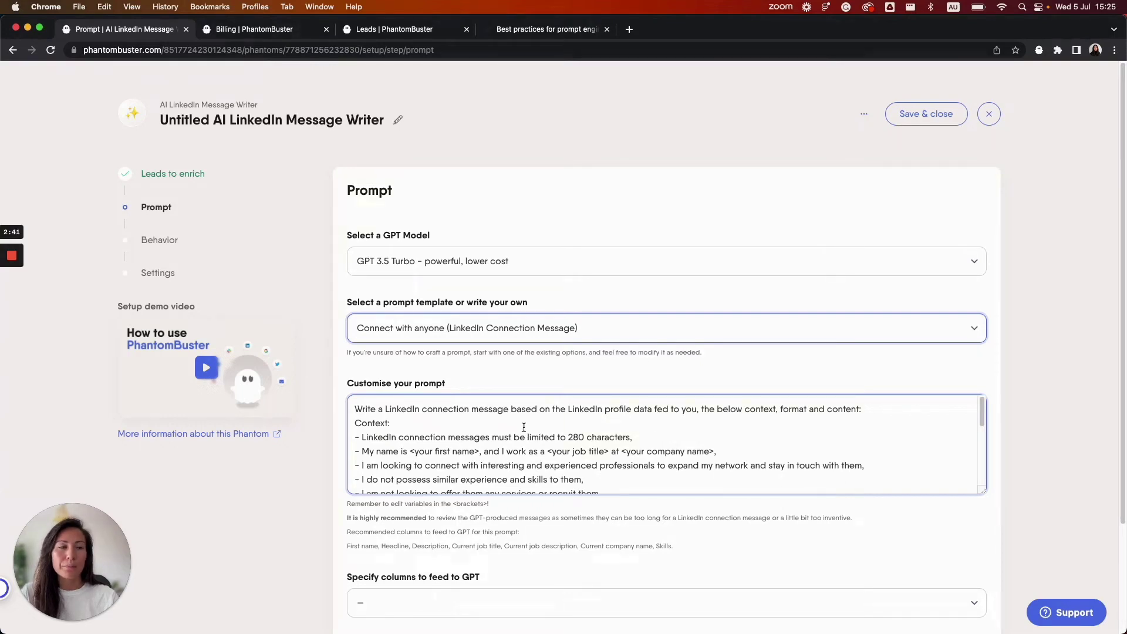
left_click(455, 336)
left_click(453, 361)
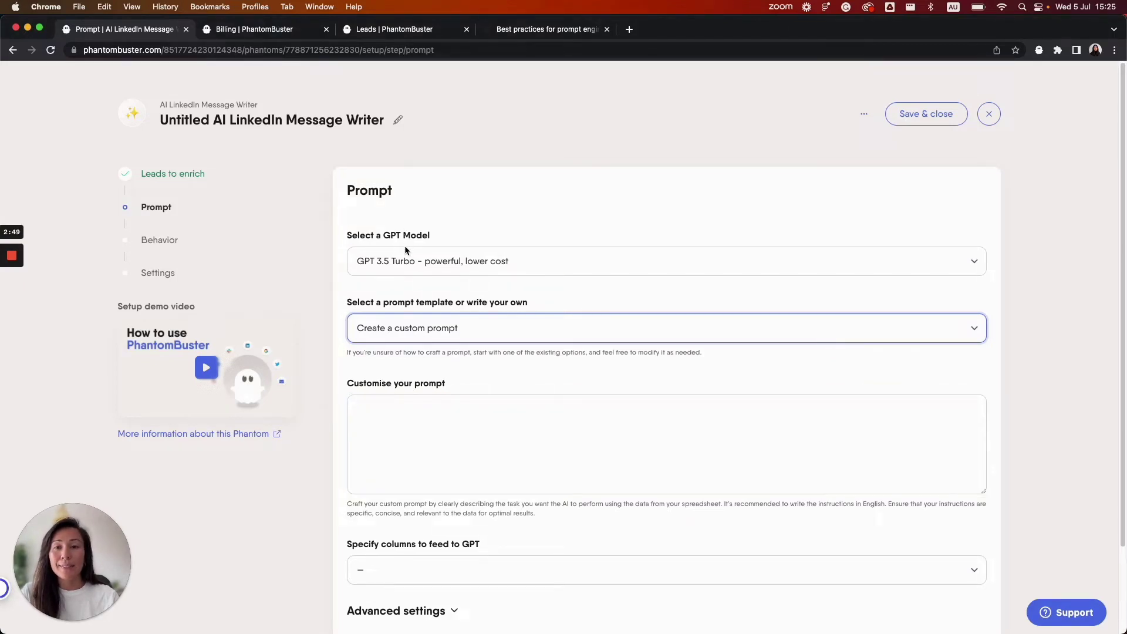
- Check the OpenAI best-practices article, then reapply the Connect with anyone template
left_click(530, 30)
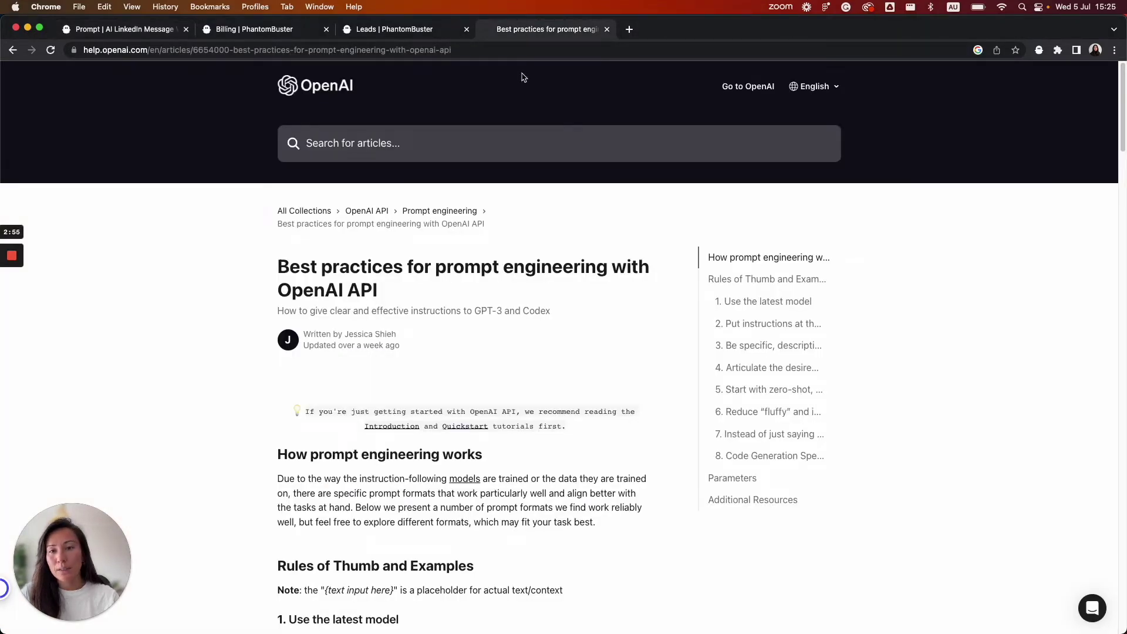
left_click(170, 30)
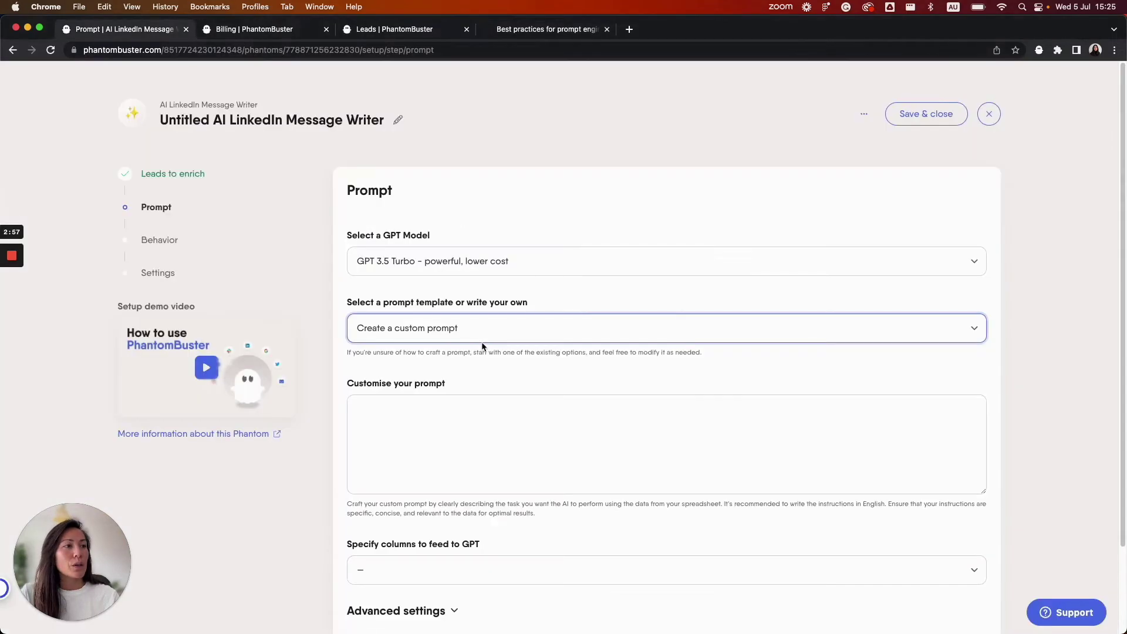
left_click(483, 340)
left_click(463, 302)
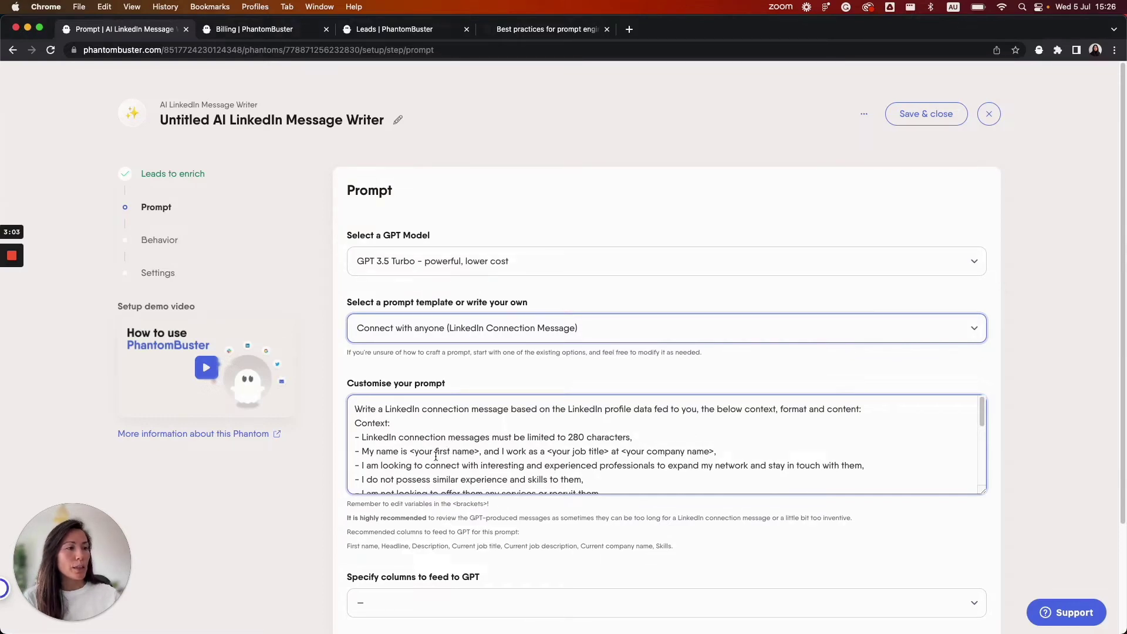
left_click_drag(414, 452, 473, 451)
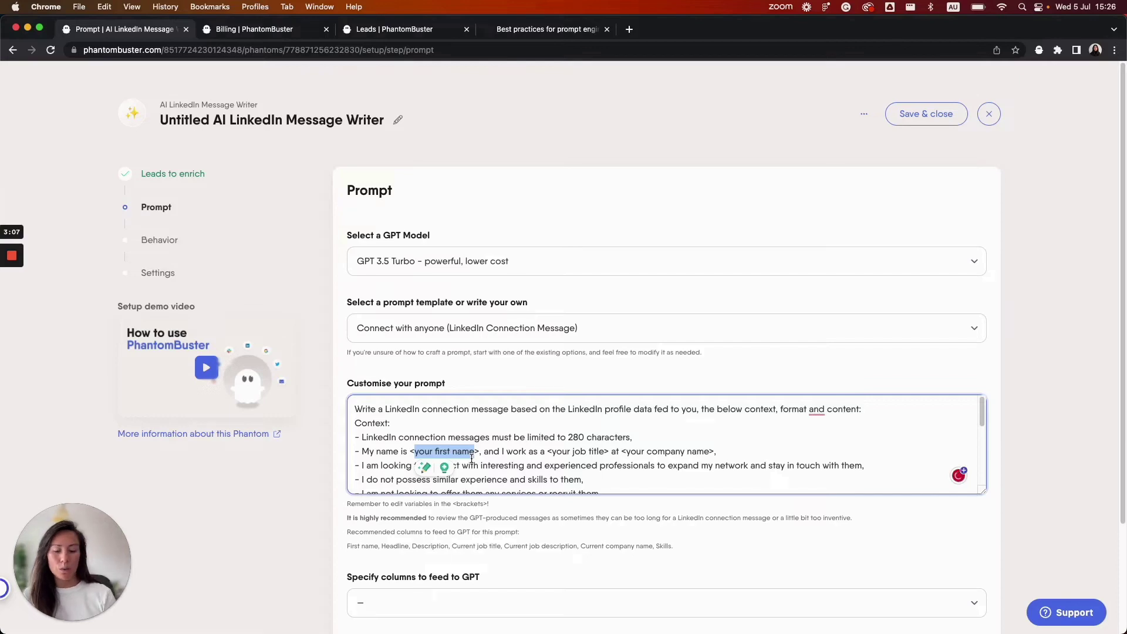
- Replace the prompt placeholders with the sender's first name, Product Designer and PhantomBuster
key("BackSpace")
key("BackSpace")
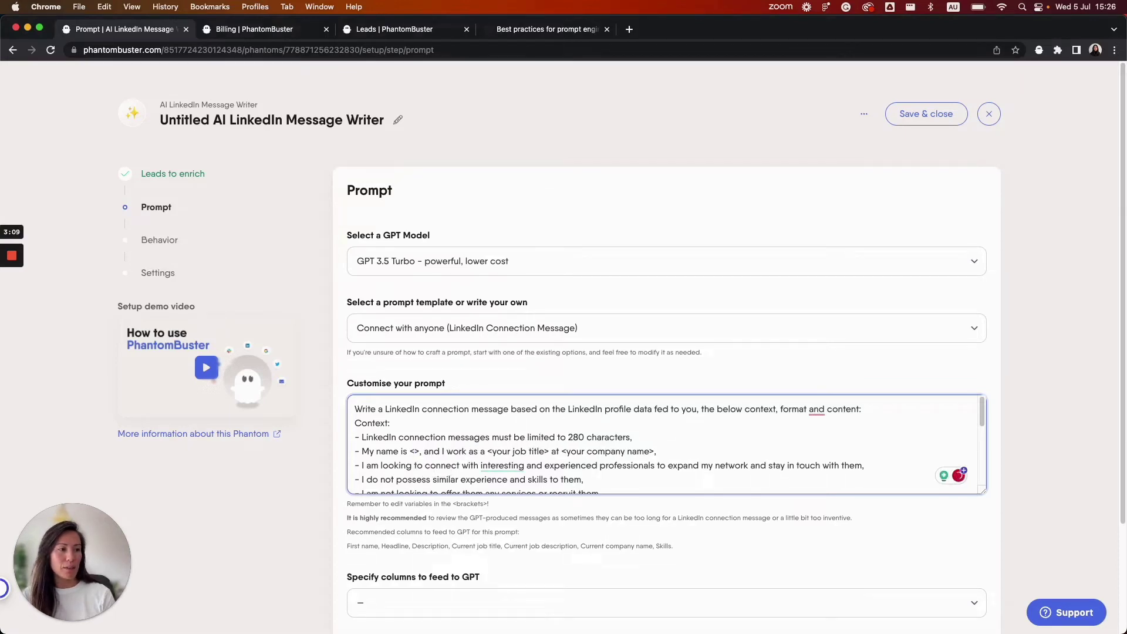
key("Delete")
type("Jennifer")
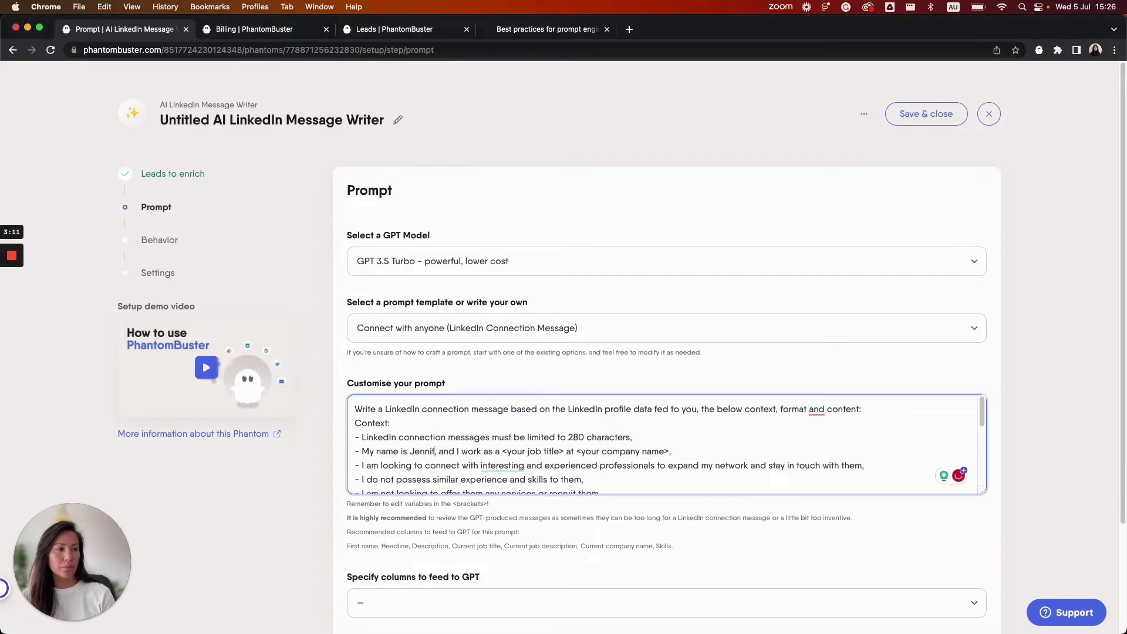
left_click_drag(573, 452, 511, 455)
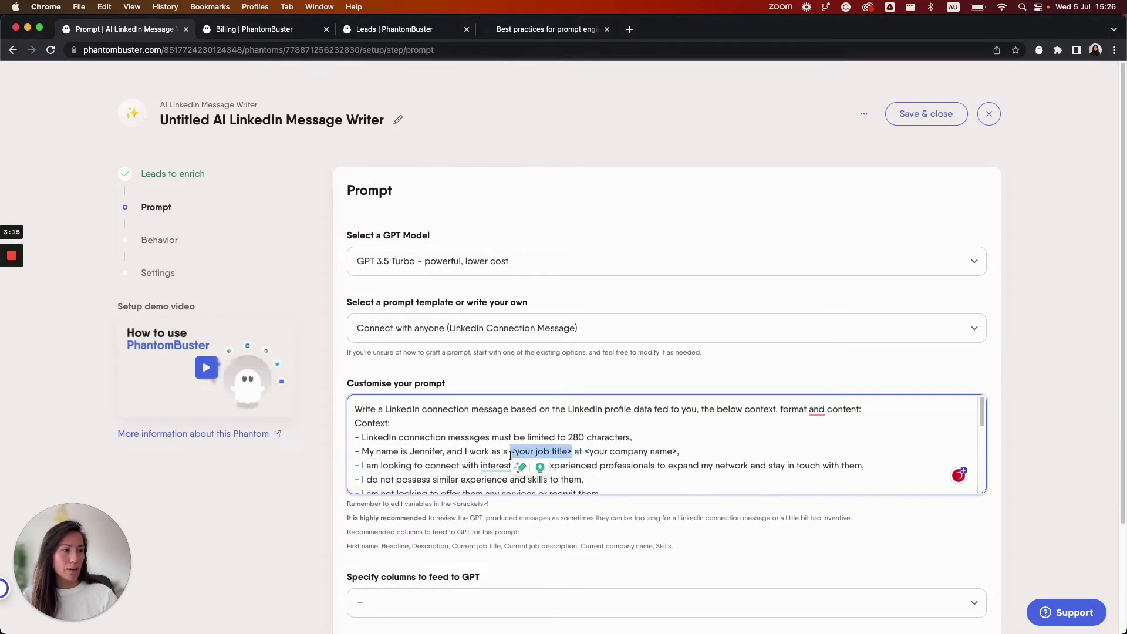
type("Product Designe")
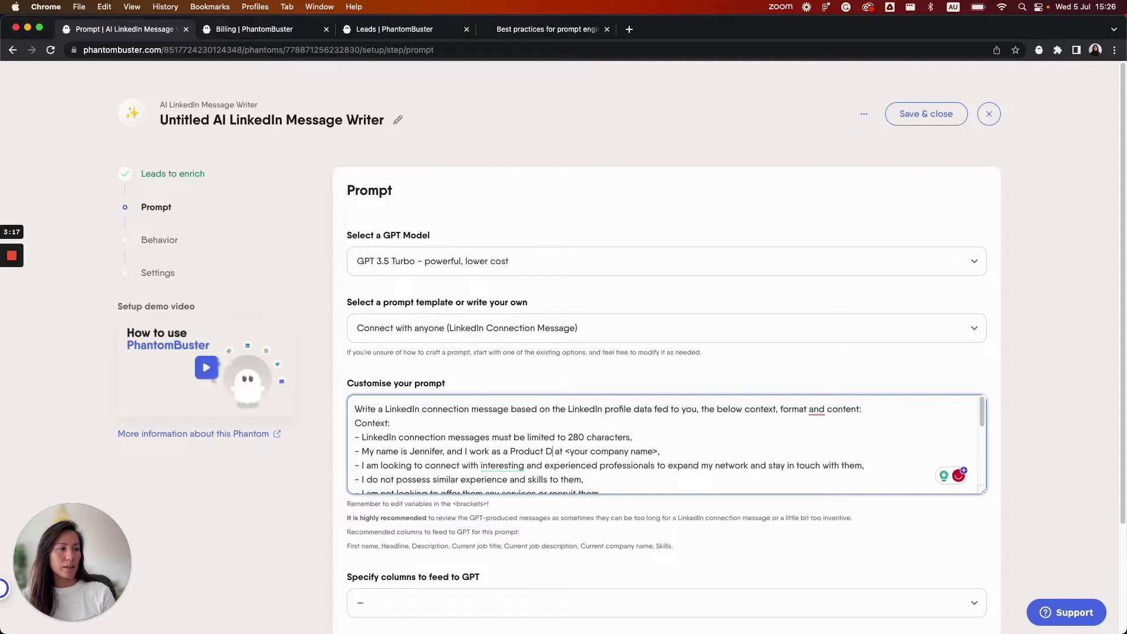
type("r")
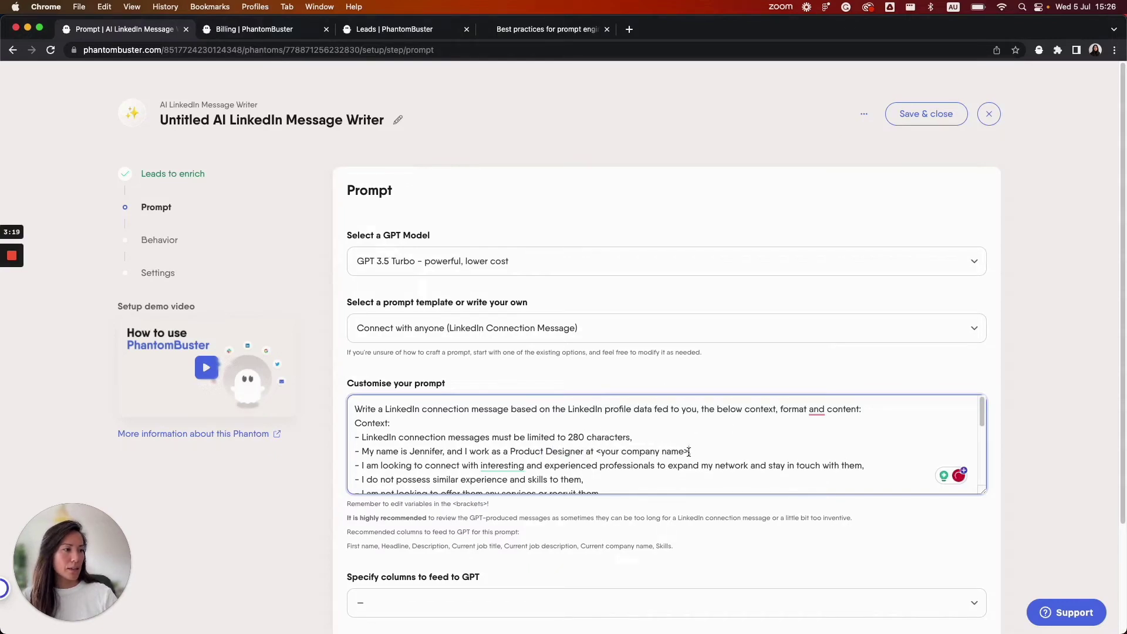
left_click_drag(689, 451, 596, 452)
type("Ph")
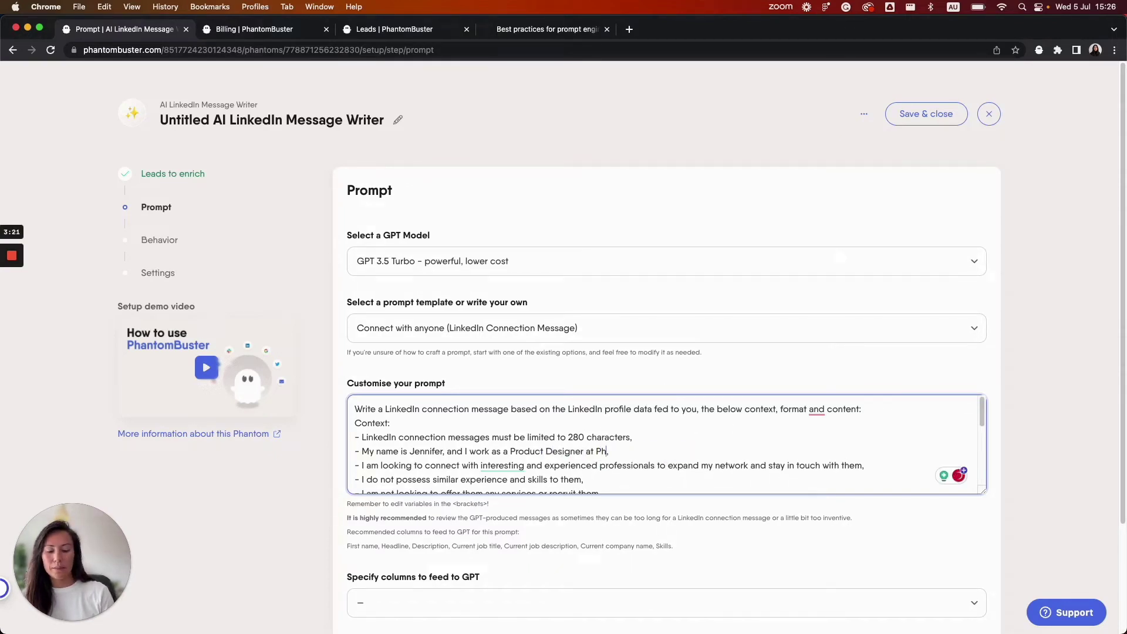
type("antomBuster")
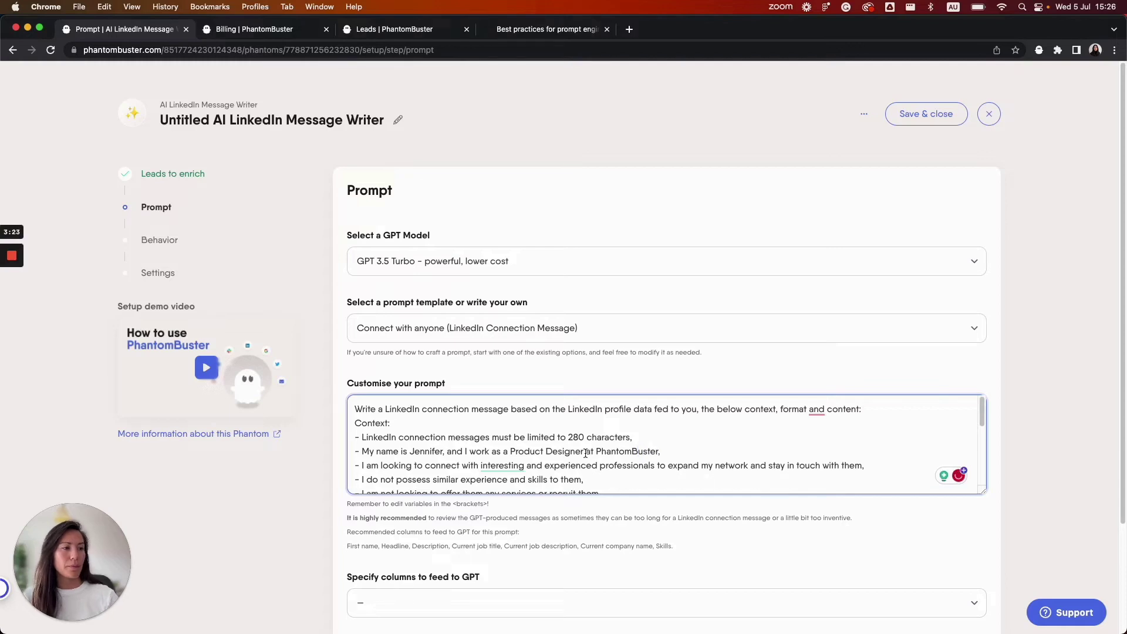
scroll(586, 452, "down", 5)
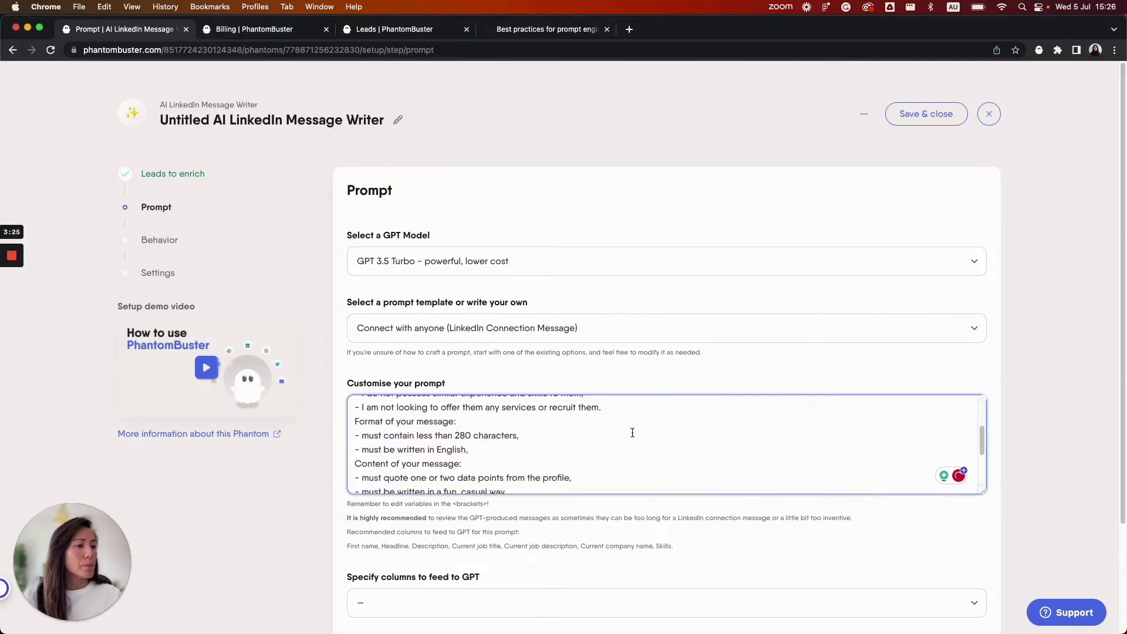
scroll(632, 432, "down", 6)
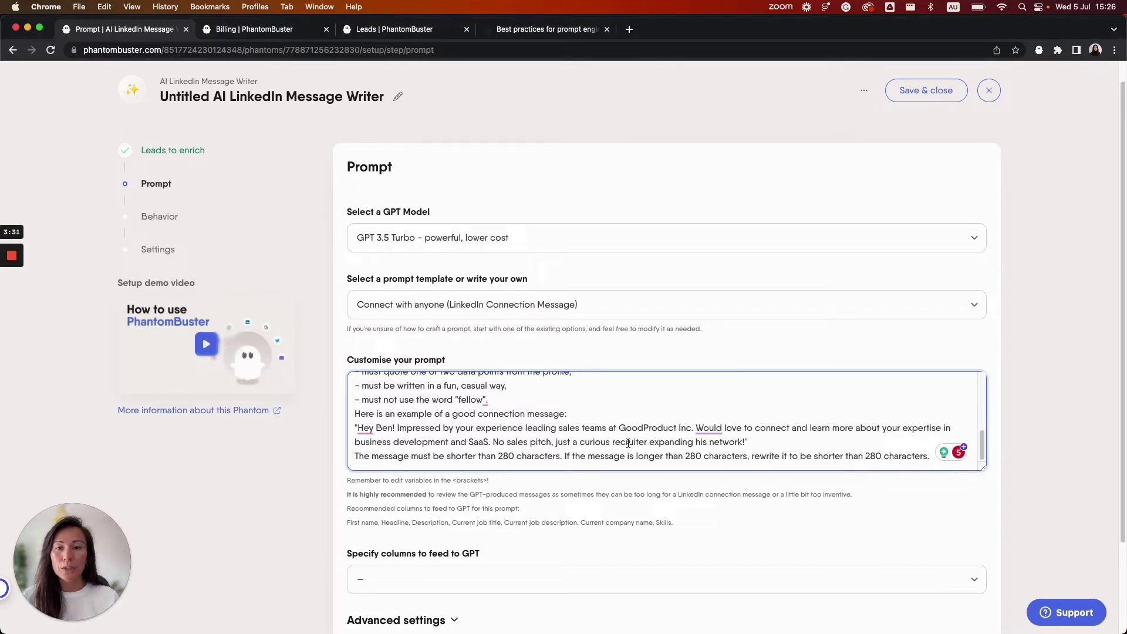
scroll(627, 437, "down", 3)
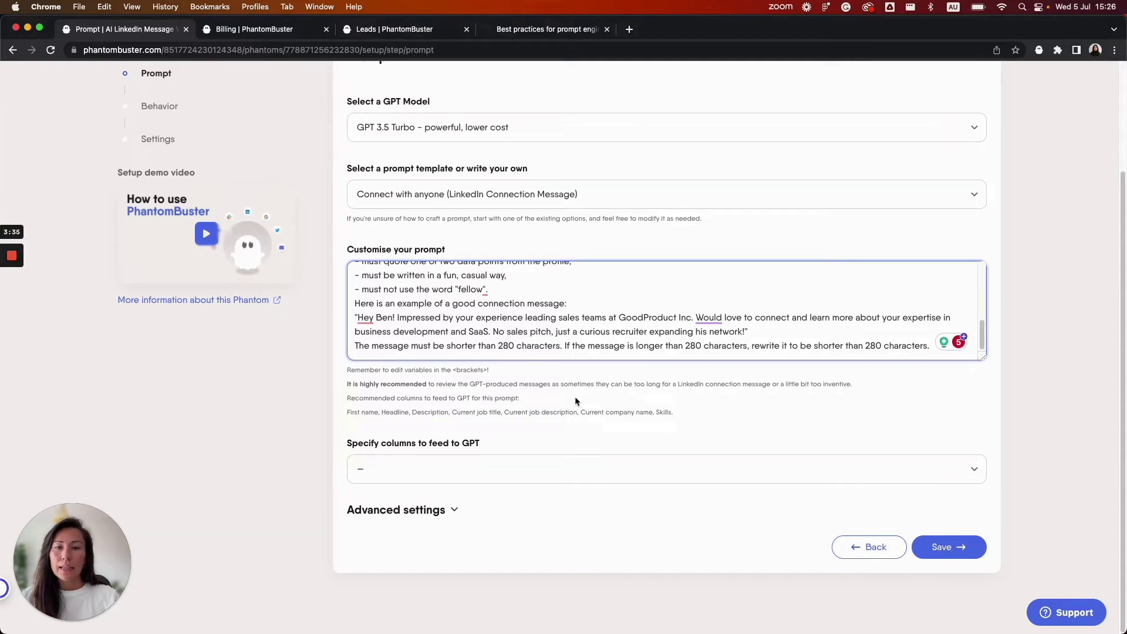
- Try feeding GPT custom First name and Headline columns, then switch to All LinkedIn Leads Data
left_click(493, 475)
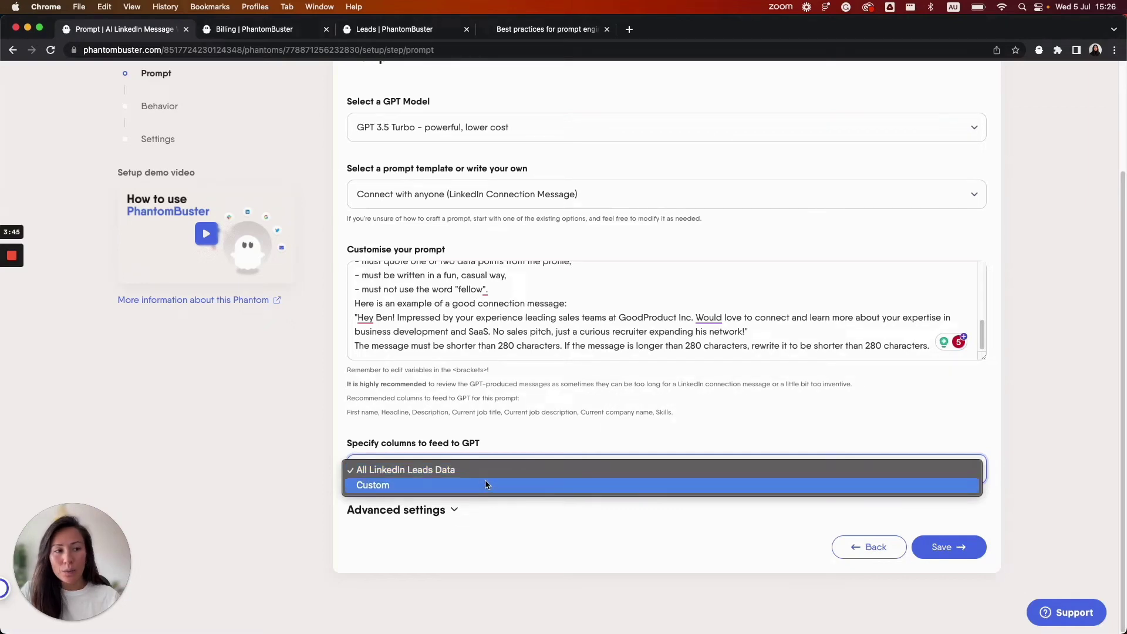
left_click(485, 486)
scroll(485, 486, "down", 5)
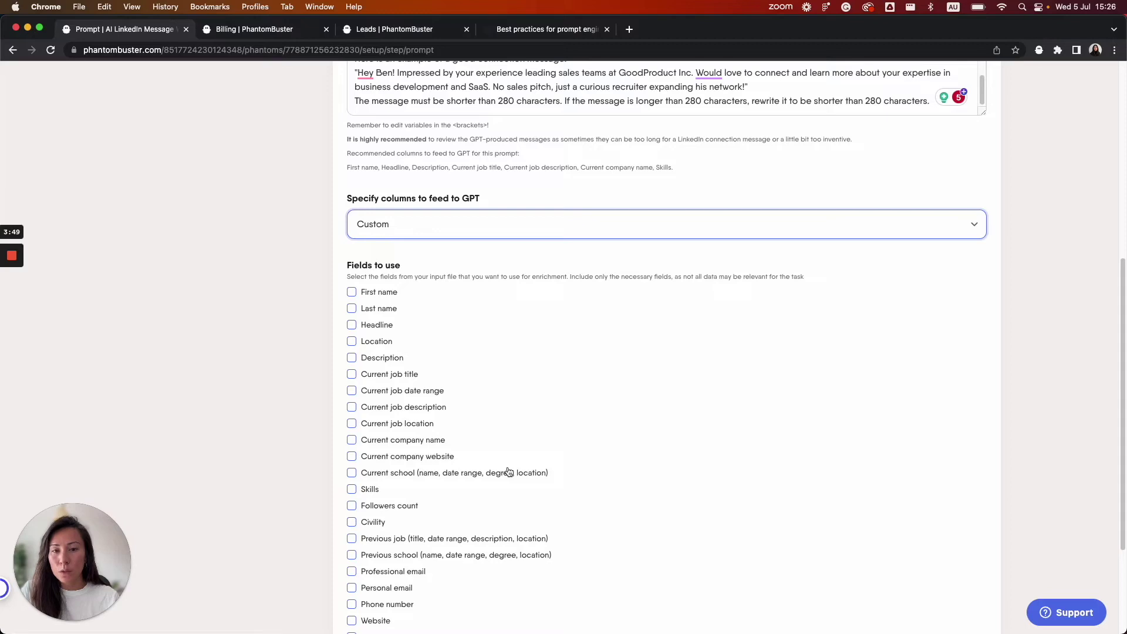
left_click(358, 294)
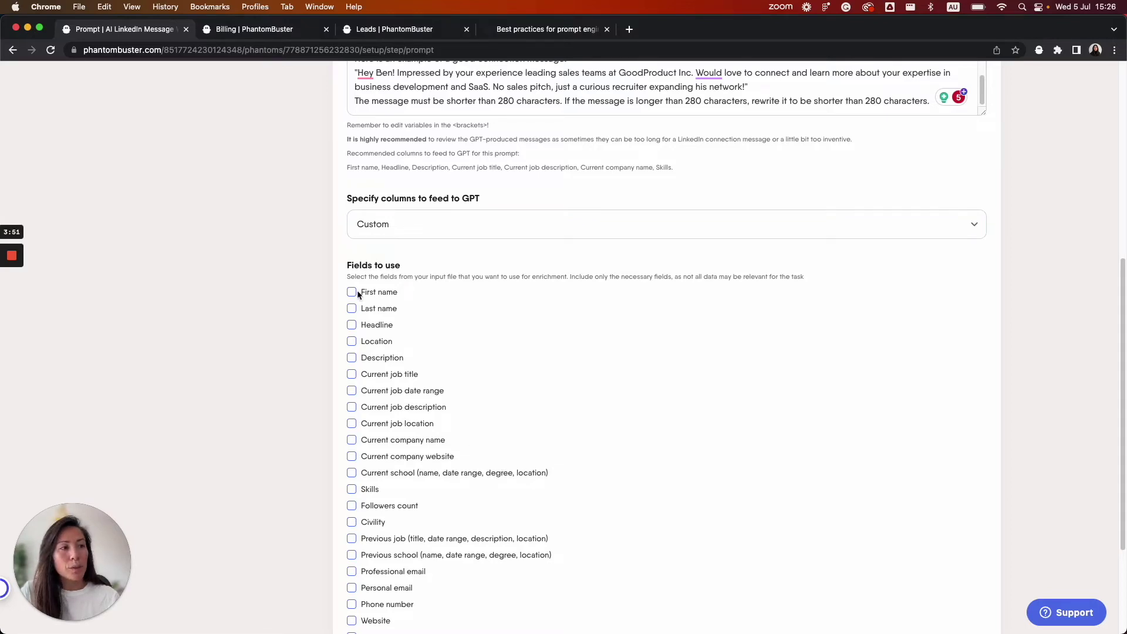
left_click(358, 292)
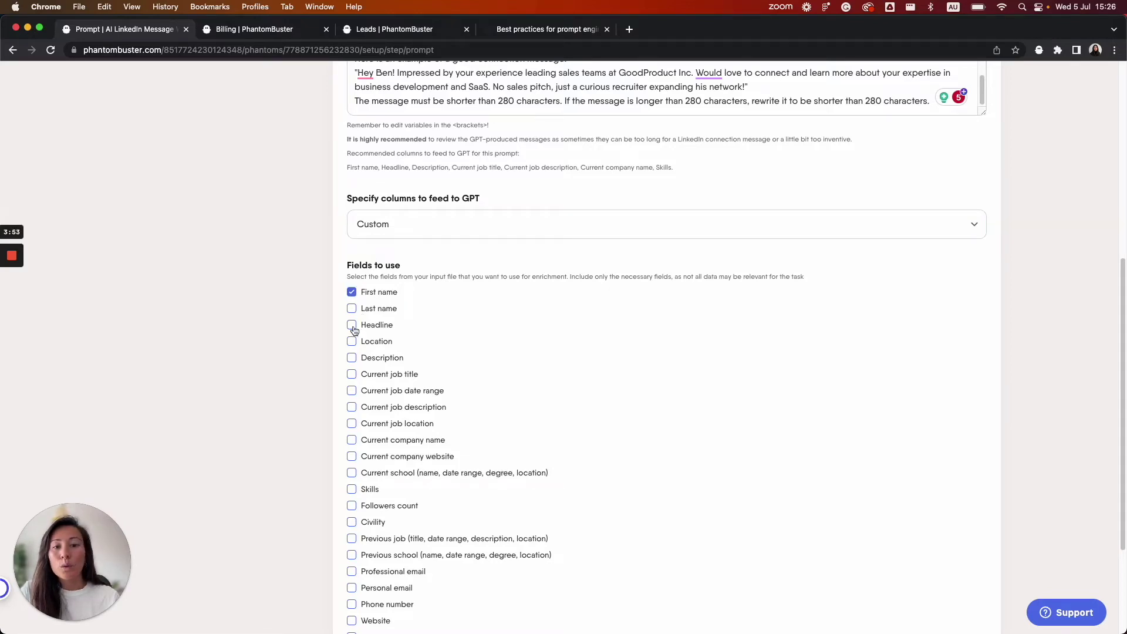
left_click(352, 325)
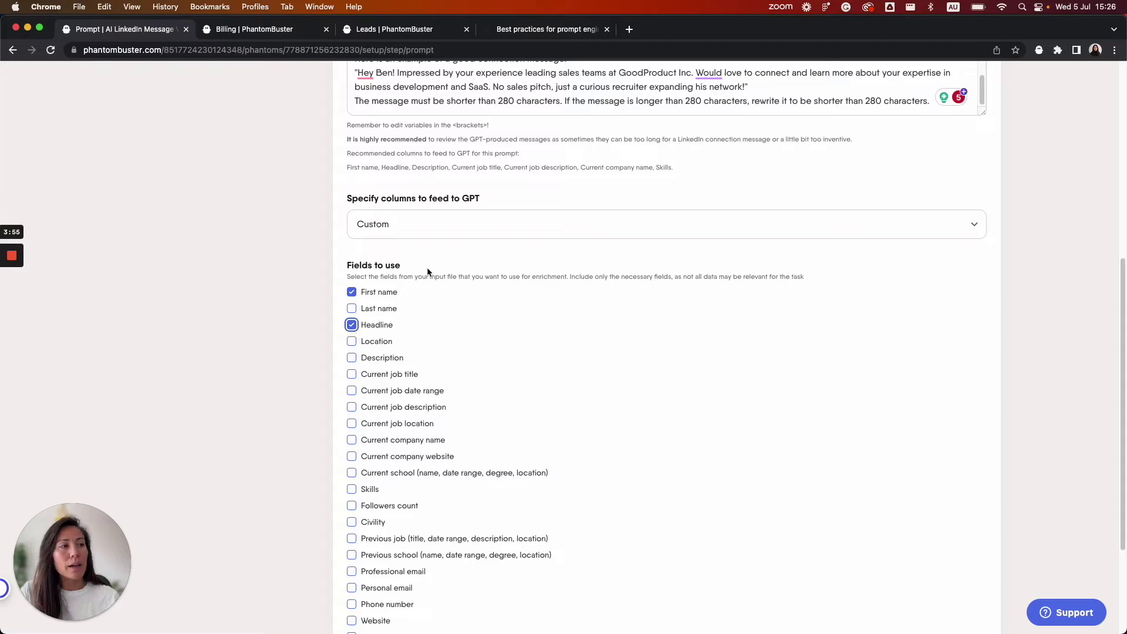
left_click(423, 221)
left_click(417, 212)
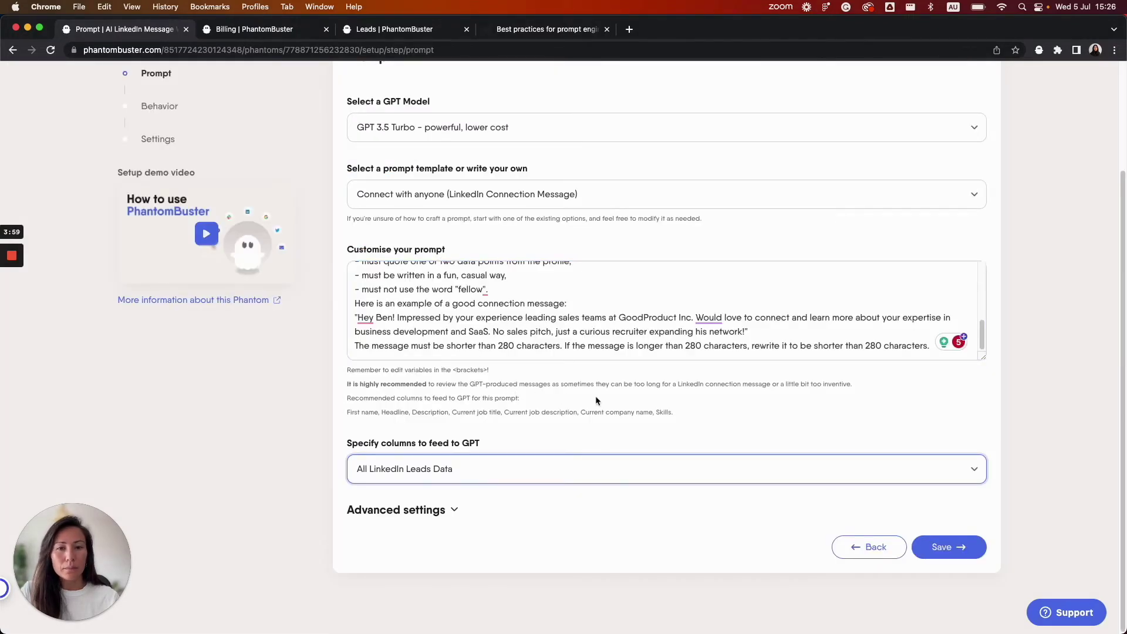
- Look through the Advanced settings without changes and save the prompt
left_click(455, 510)
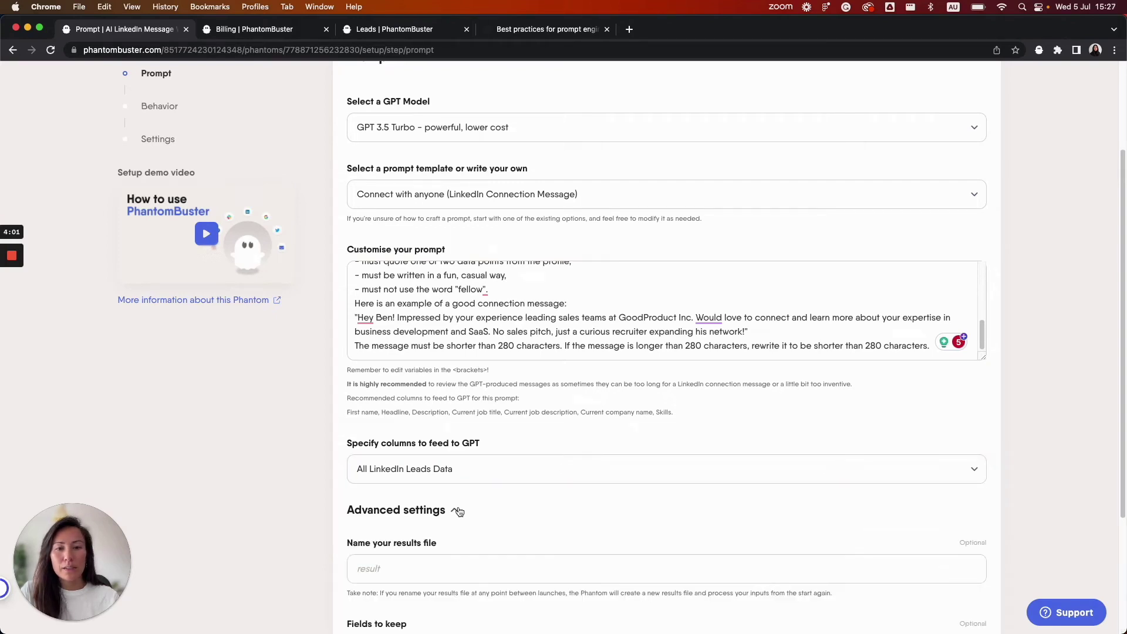
scroll(463, 506, "down", 3)
left_click(499, 467)
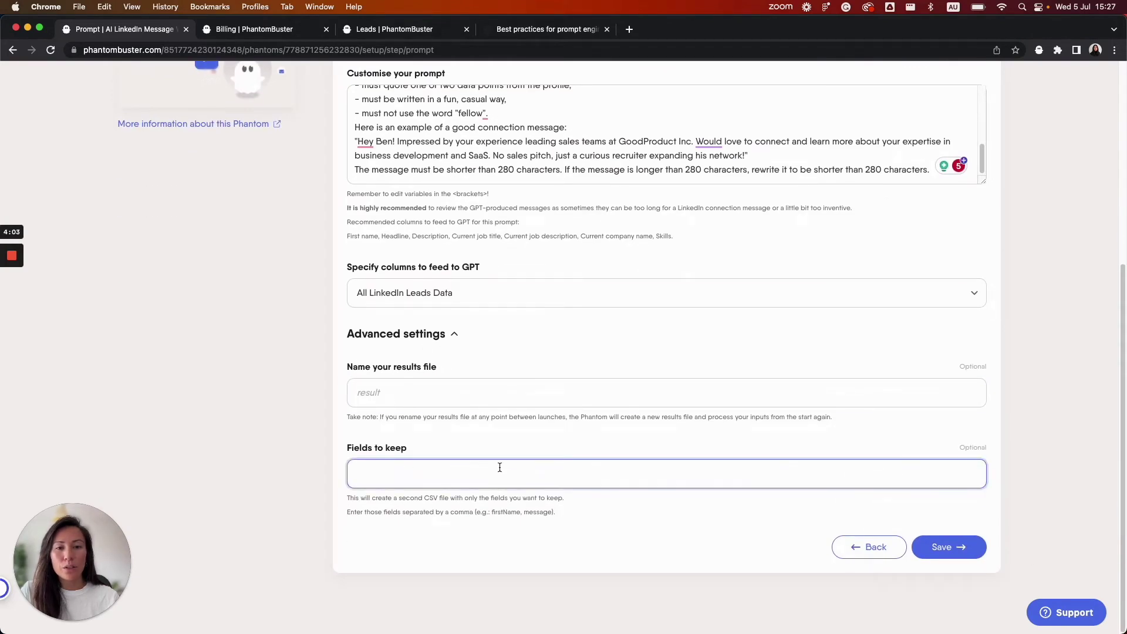
left_click(455, 333)
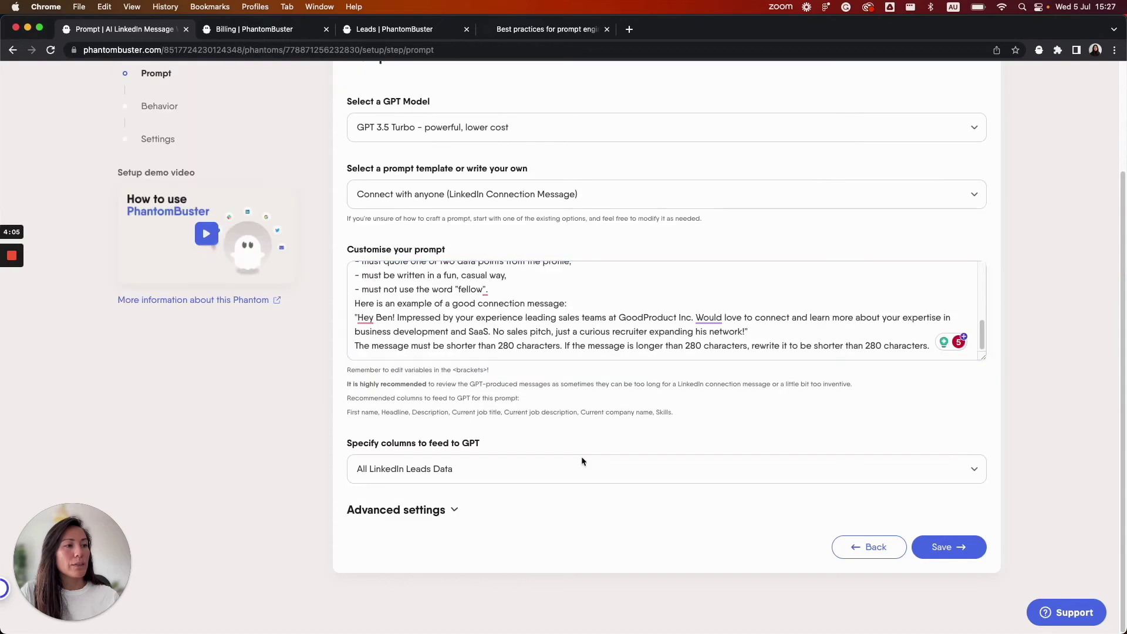
left_click(946, 547)
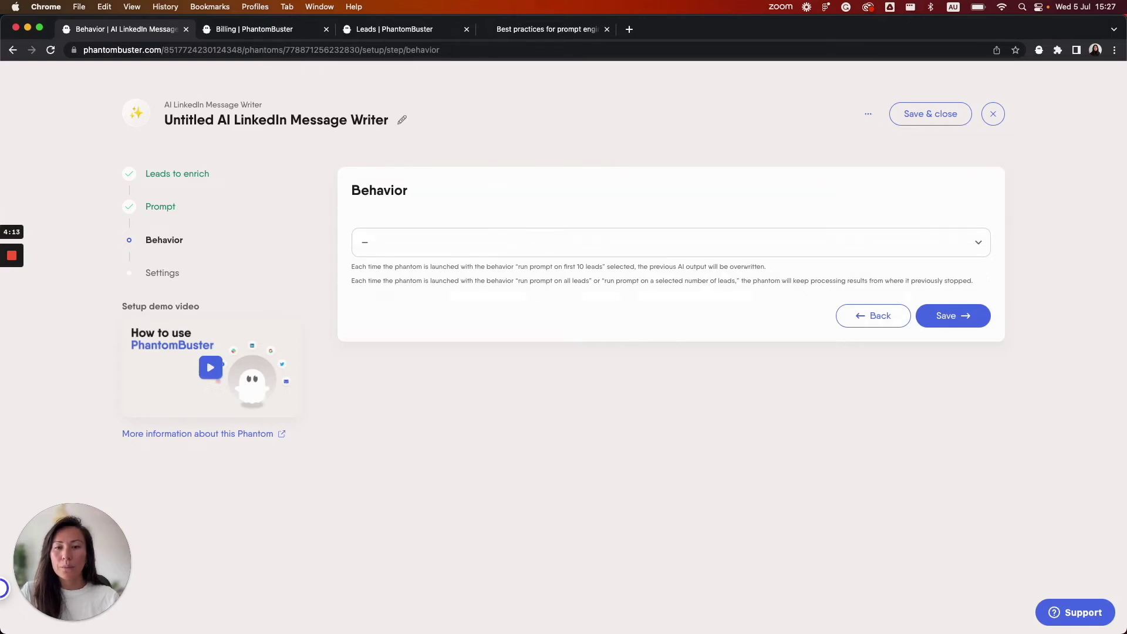
- Set the Behavior to run the prompt on the first 10 leads, after trying selected leads
left_click(496, 252)
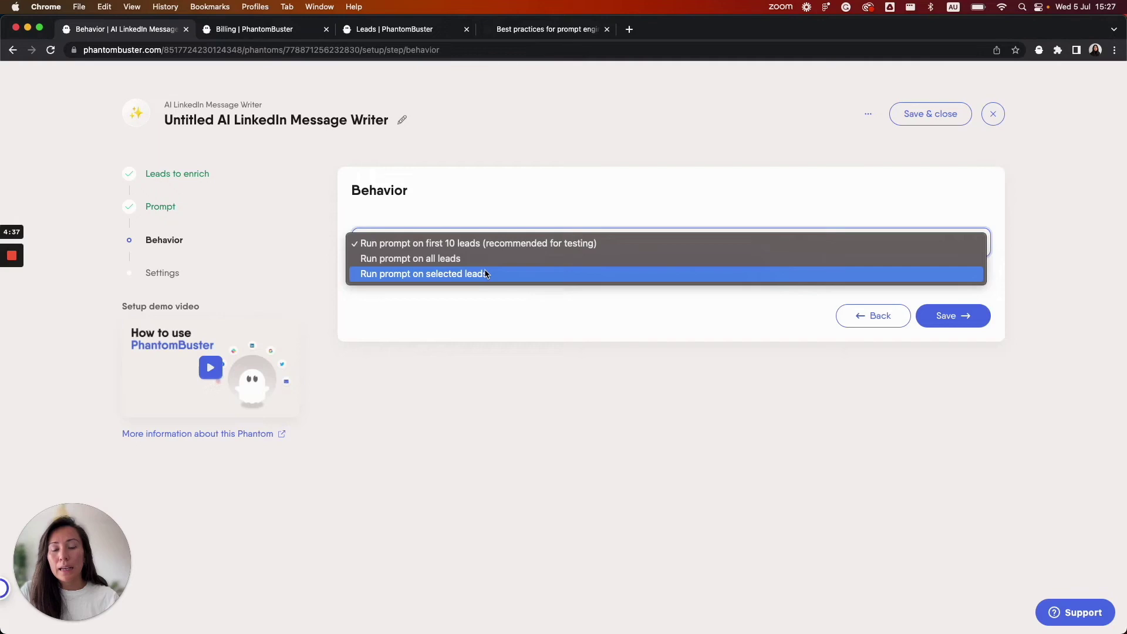
left_click(485, 274)
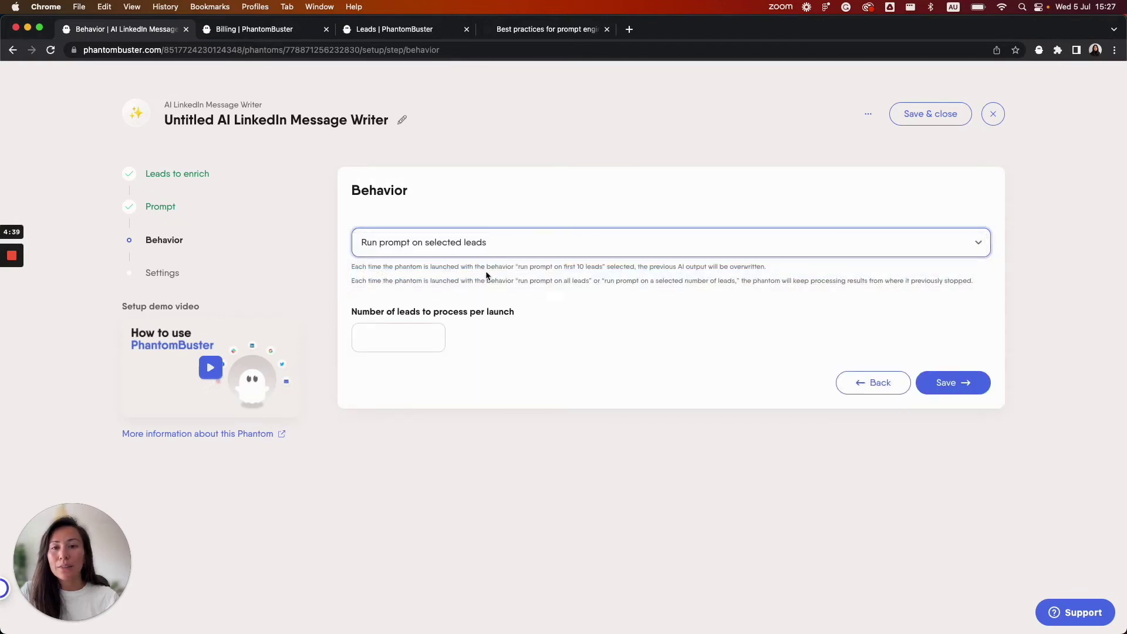
left_click(431, 332)
type("5")
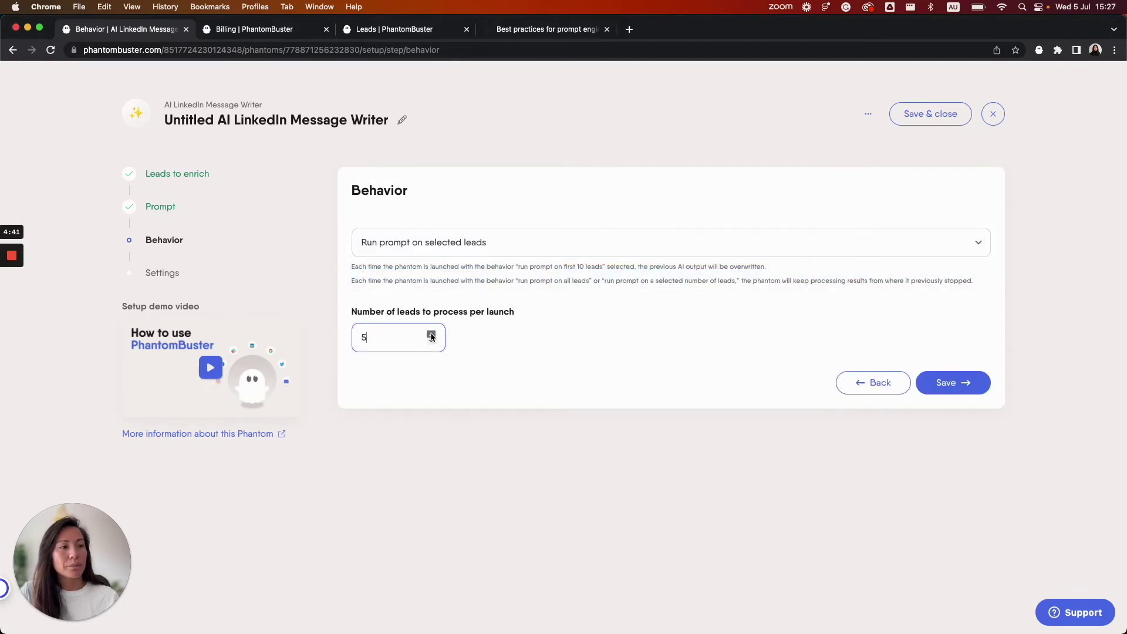
left_click(431, 334)
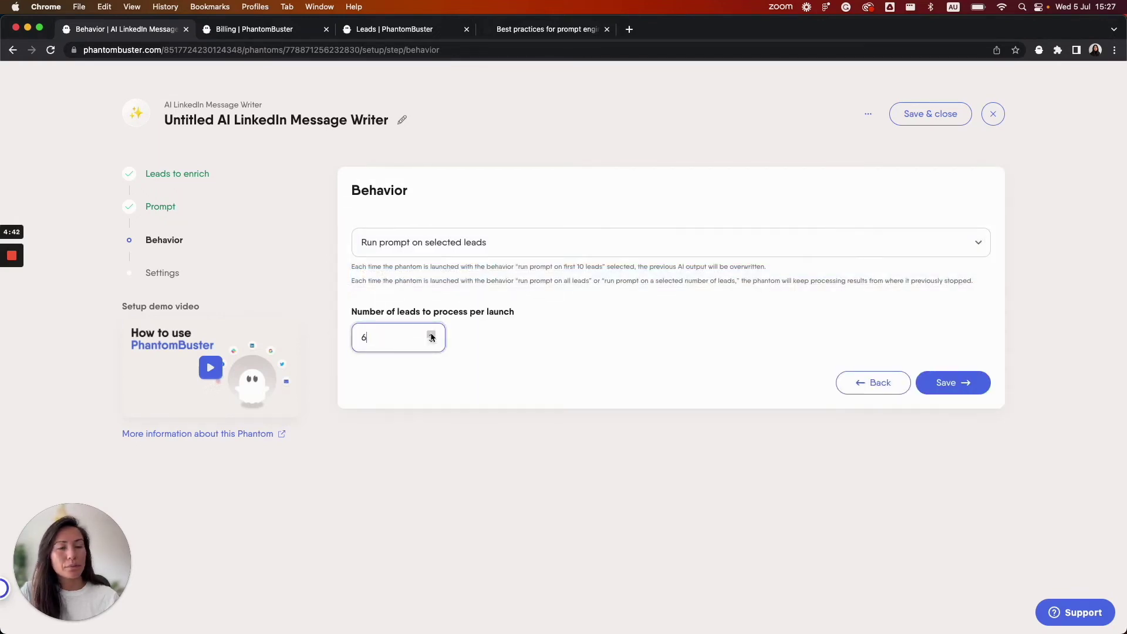
left_click(455, 247)
left_click(438, 210)
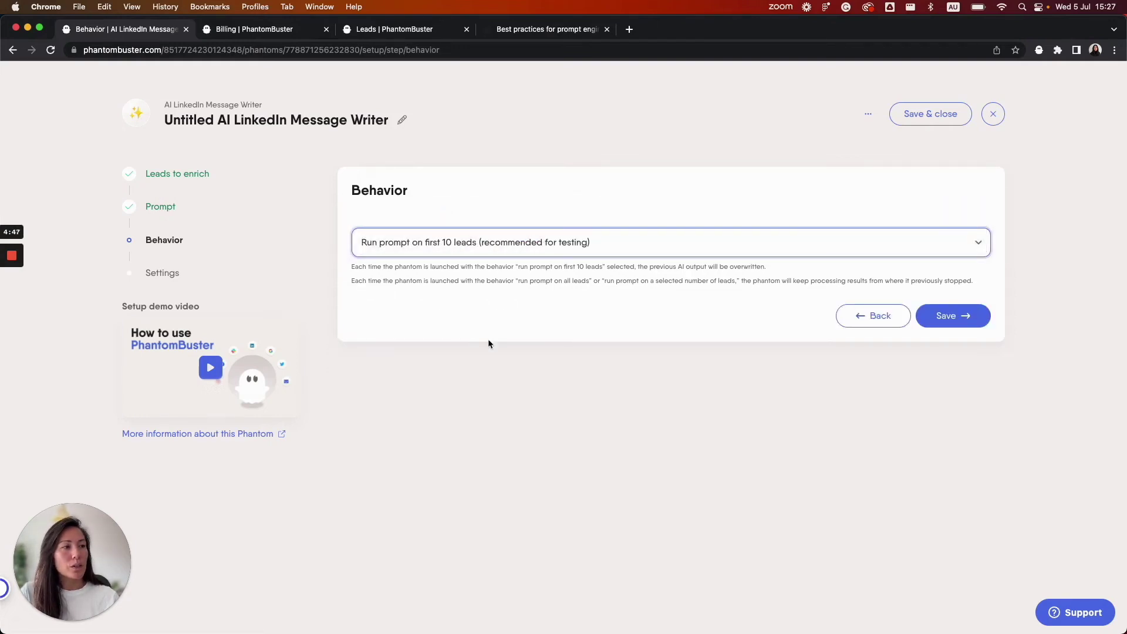
left_click(958, 316)
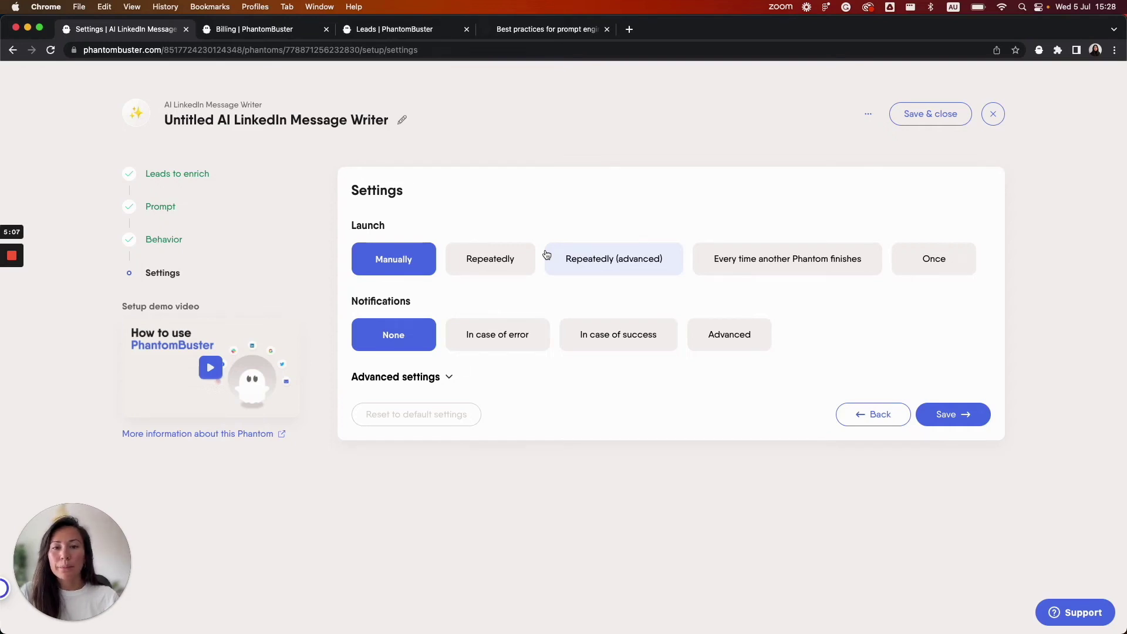
- Try the Repeatedly and after-another-Phantom launch options, then keep Manually with no notifications and save
left_click(503, 264)
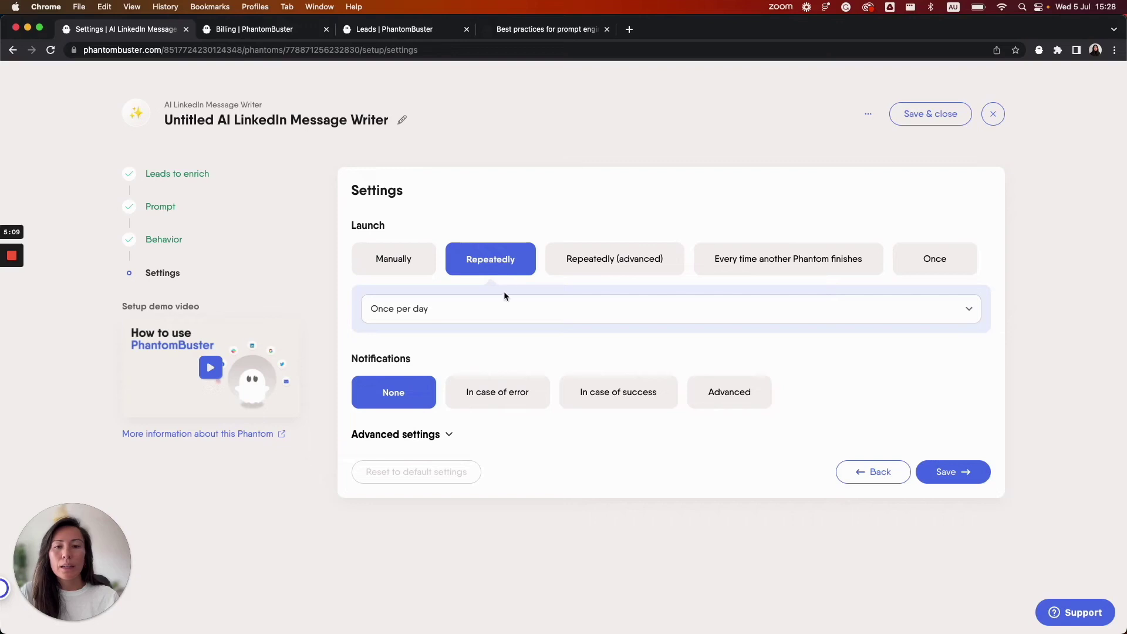
left_click(526, 305)
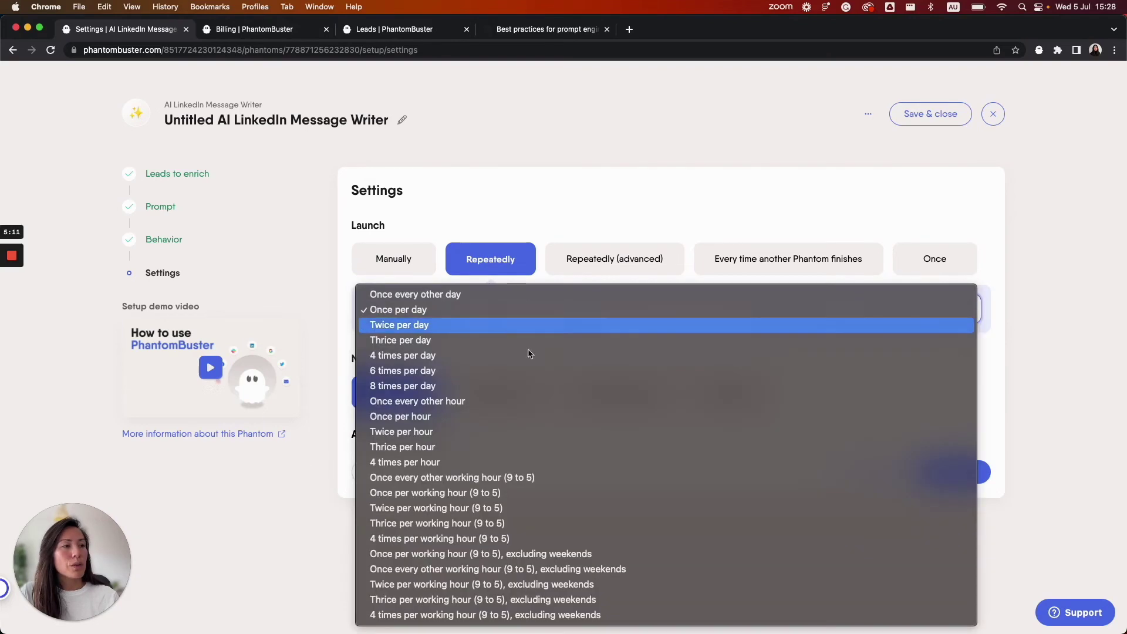
left_click(525, 435)
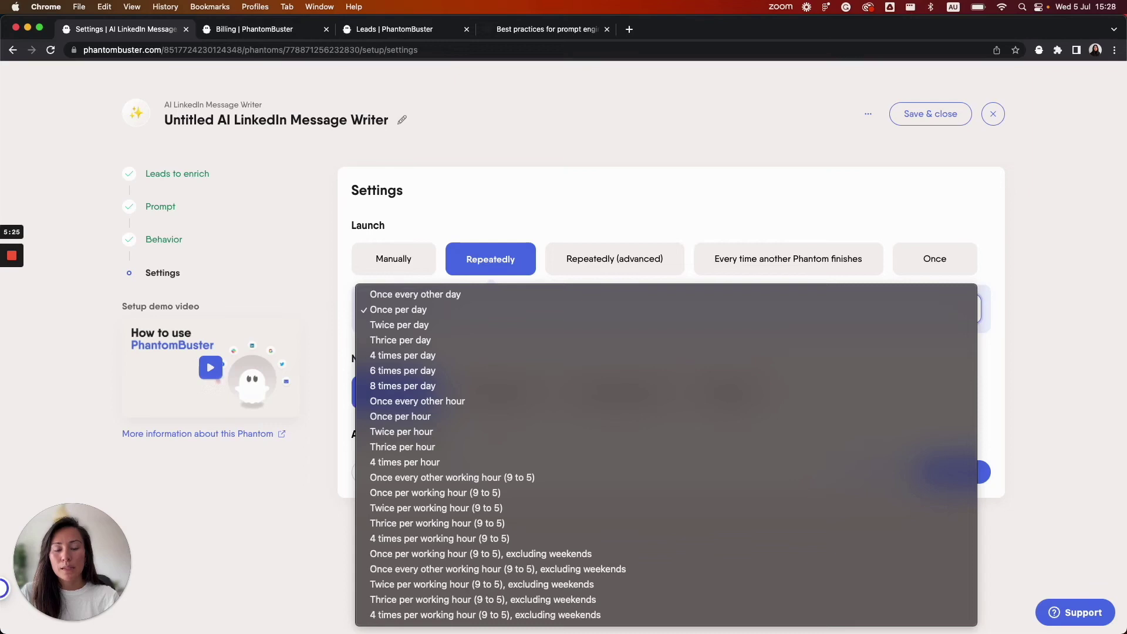
key("Escape")
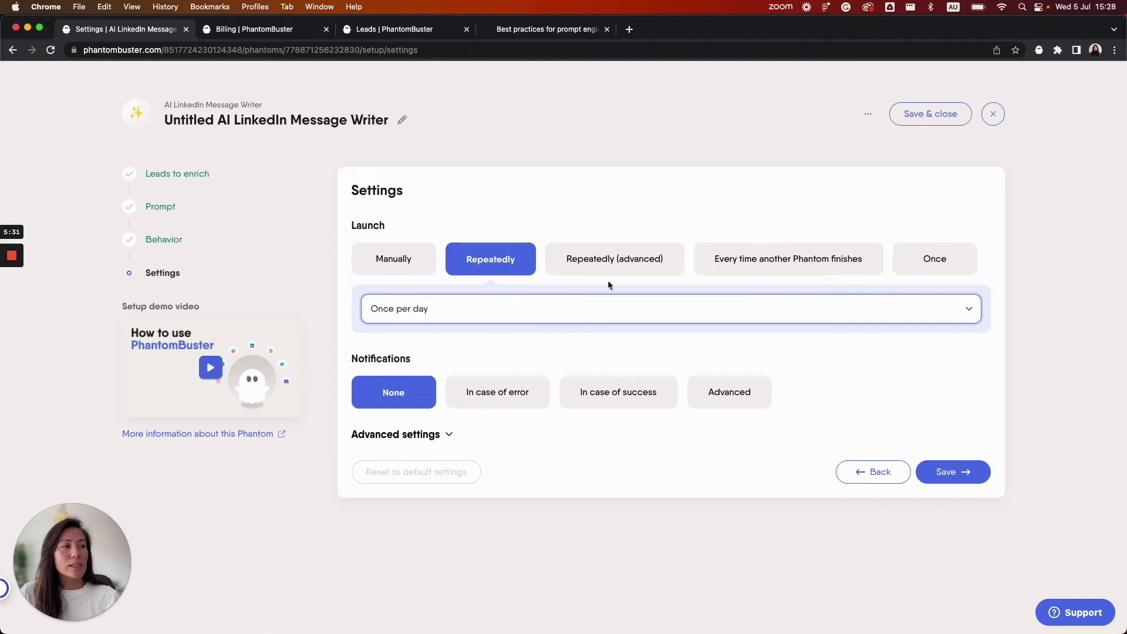
left_click(798, 261)
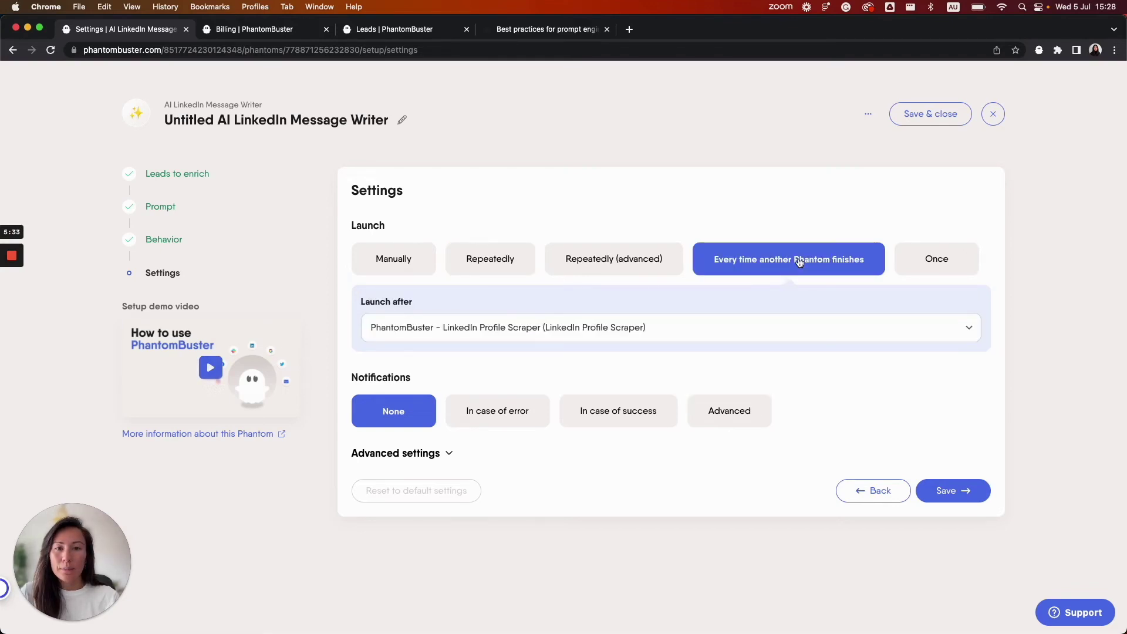
left_click(647, 338)
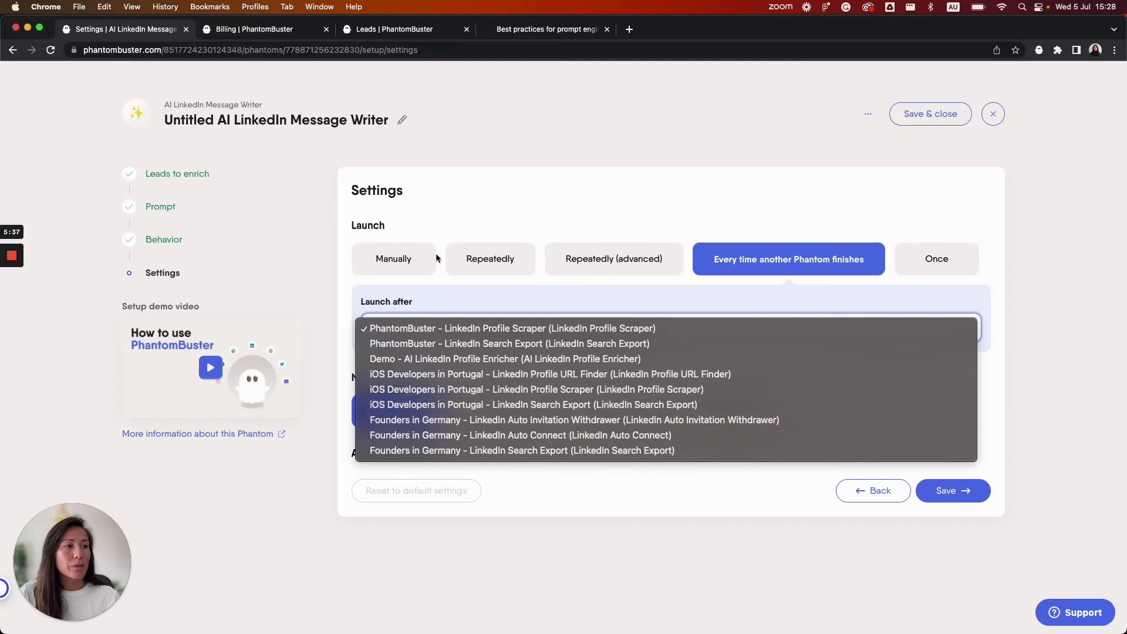
left_click(403, 270)
left_click(403, 262)
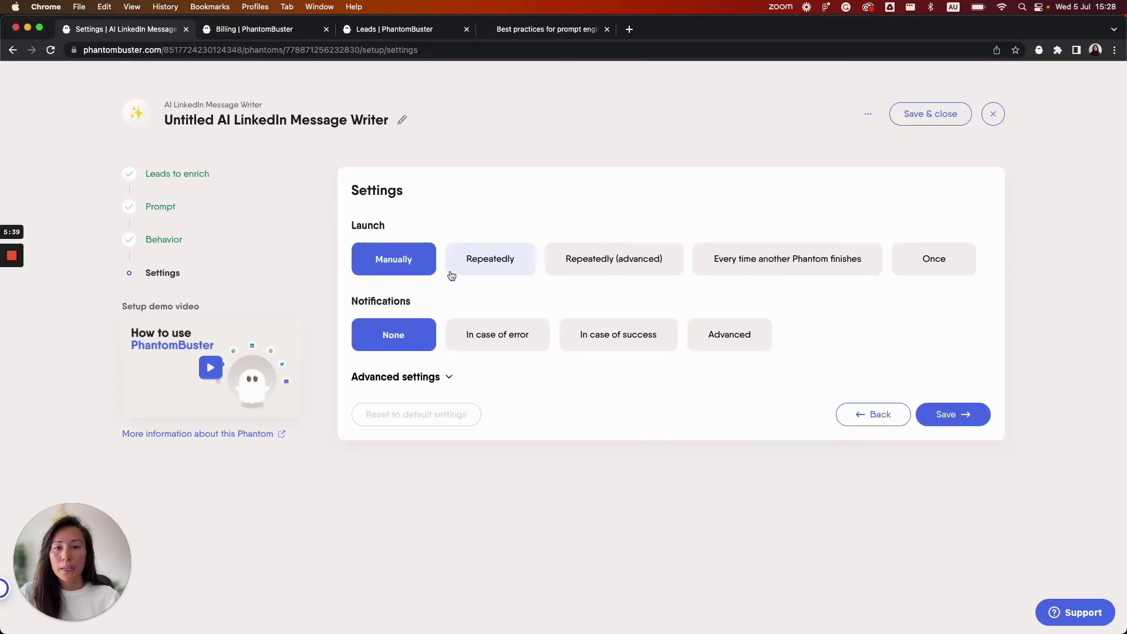
left_click(942, 414)
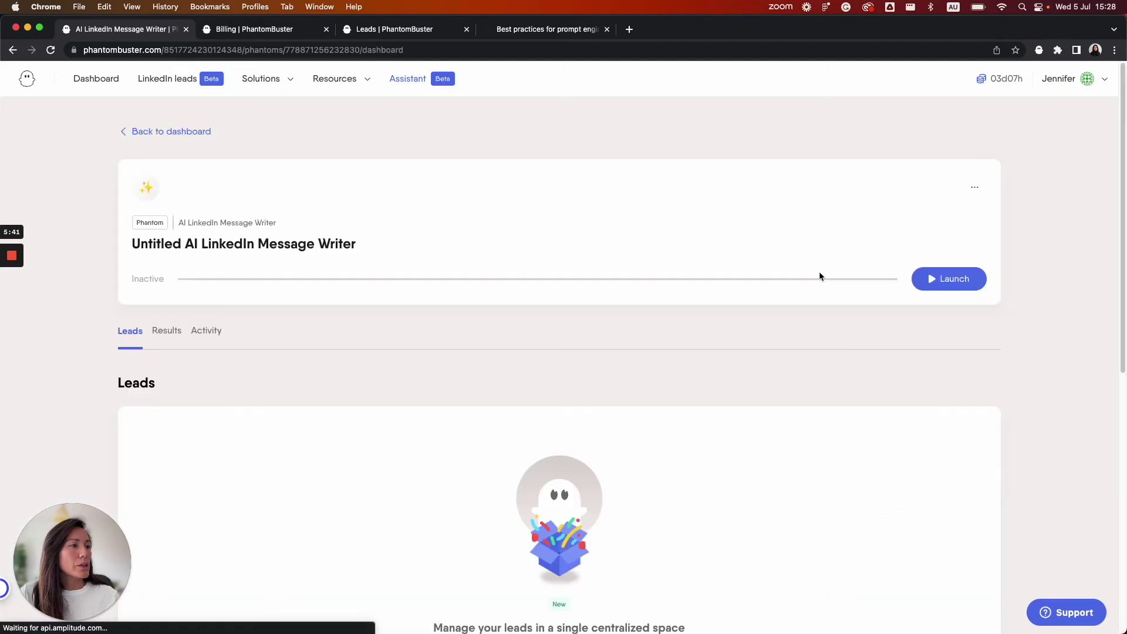
- Launch the Message Writer and scroll to the 10 generated messages in Results
left_click(960, 281)
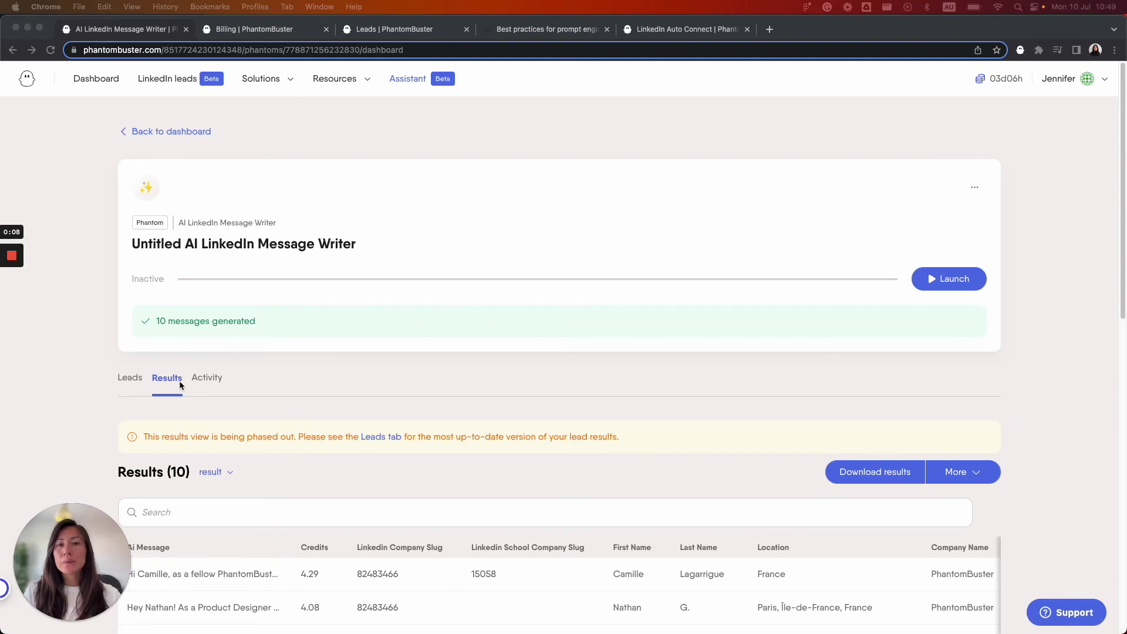
scroll(395, 400, "down", 5)
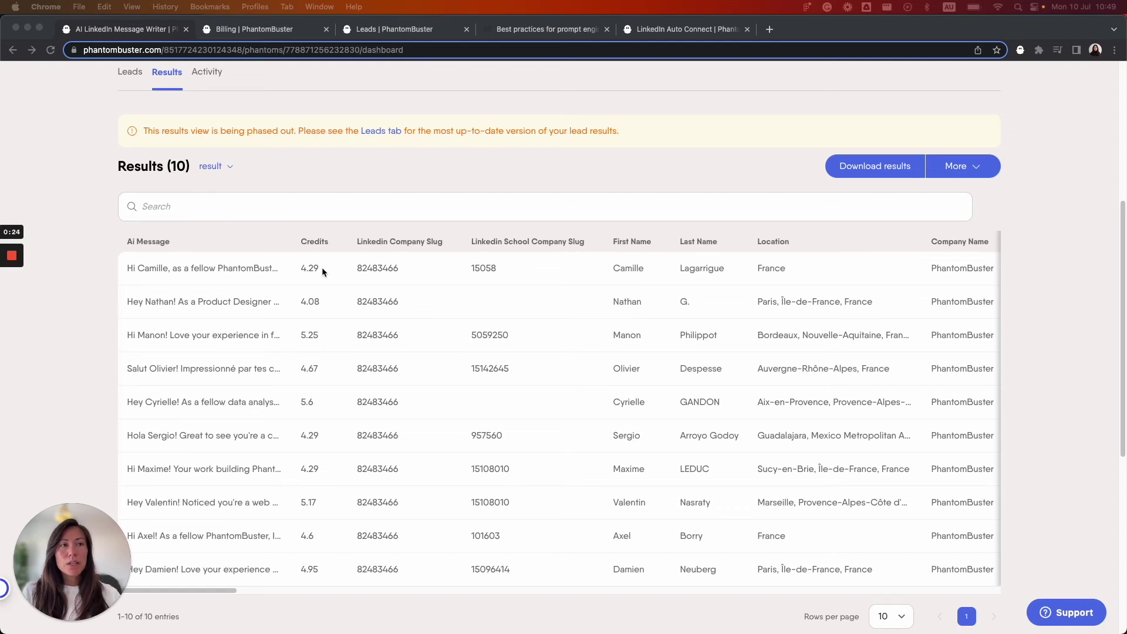
- Check the PhantomBuster leads list's message column, then go to the LinkedIn Auto Connect tab
left_click(394, 31)
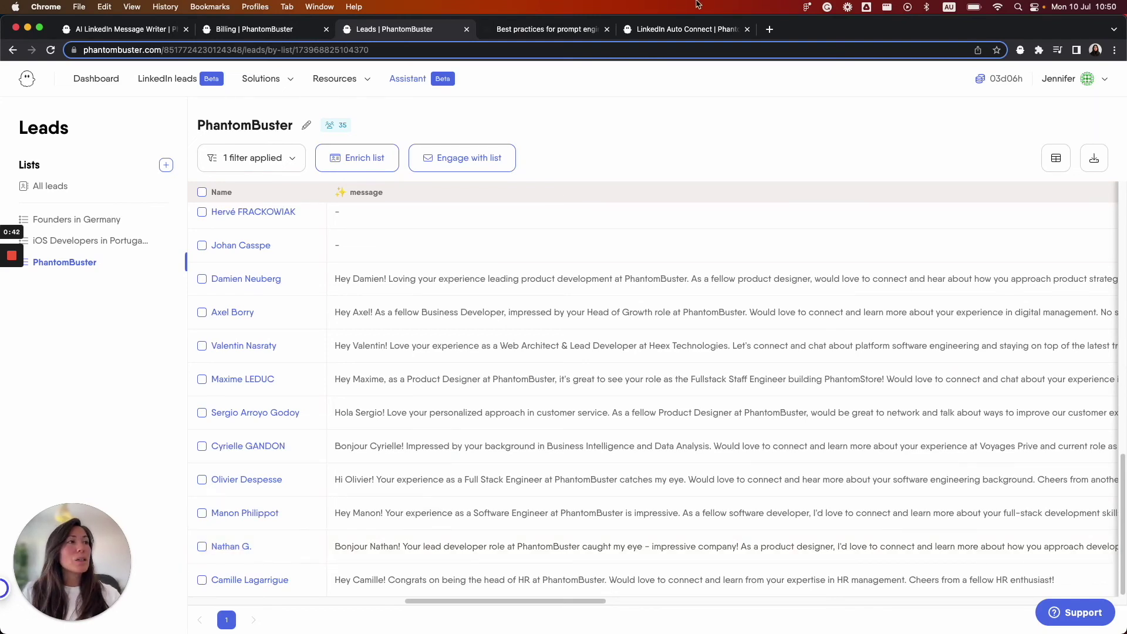
left_click(686, 29)
- Start a LinkedIn Auto Connect with the PhantomBuster list as the profiles to invite
left_click(402, 229)
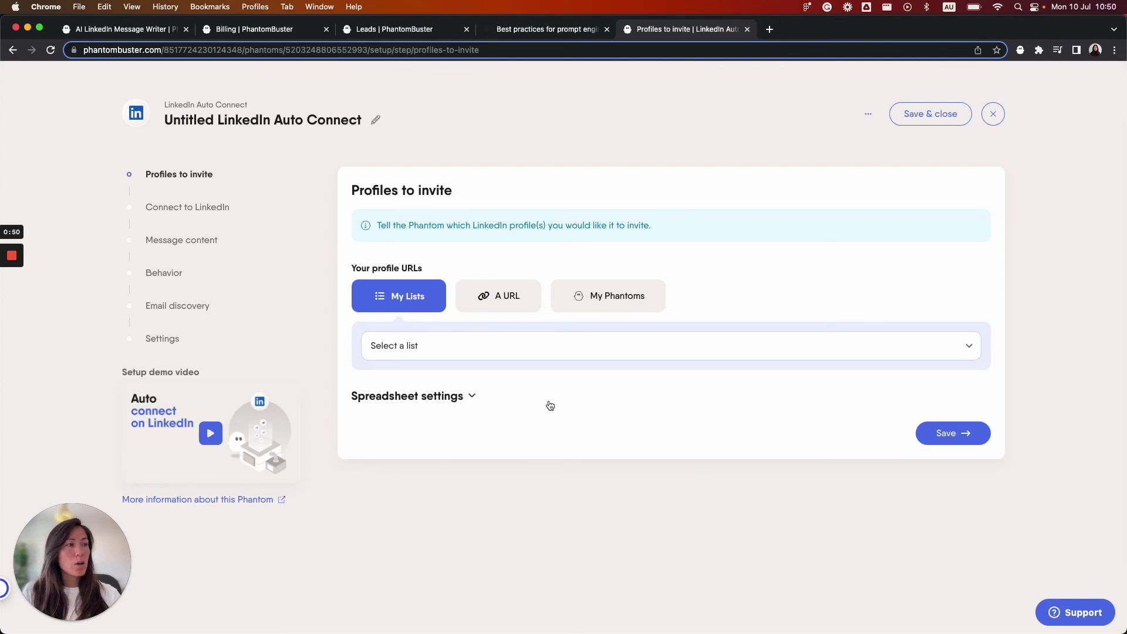
left_click(477, 355)
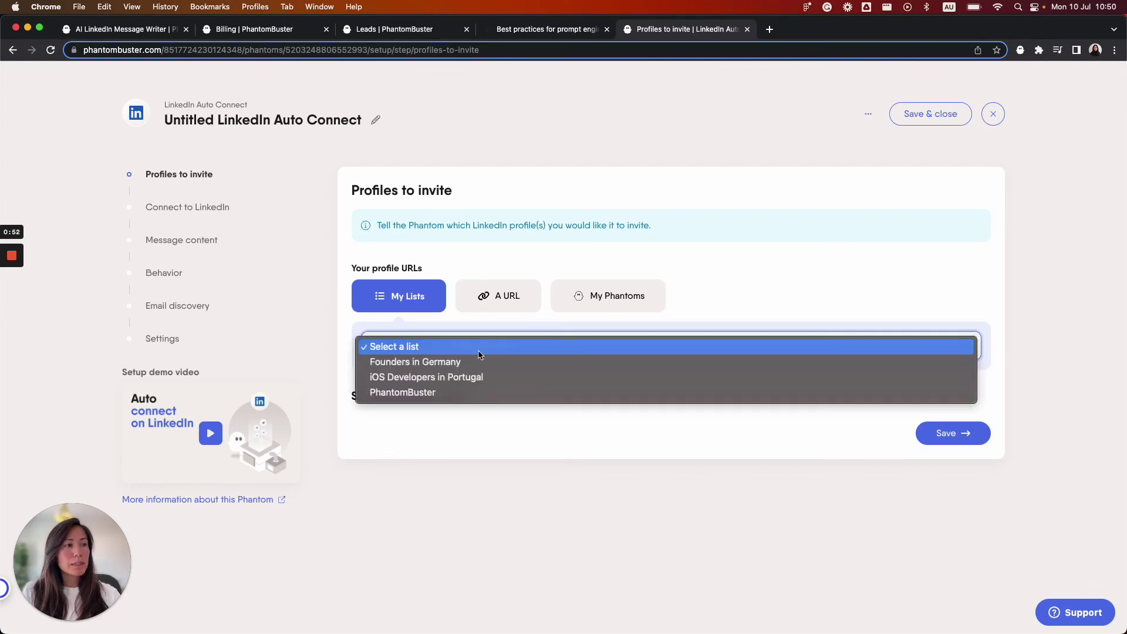
left_click(418, 393)
left_click(938, 400)
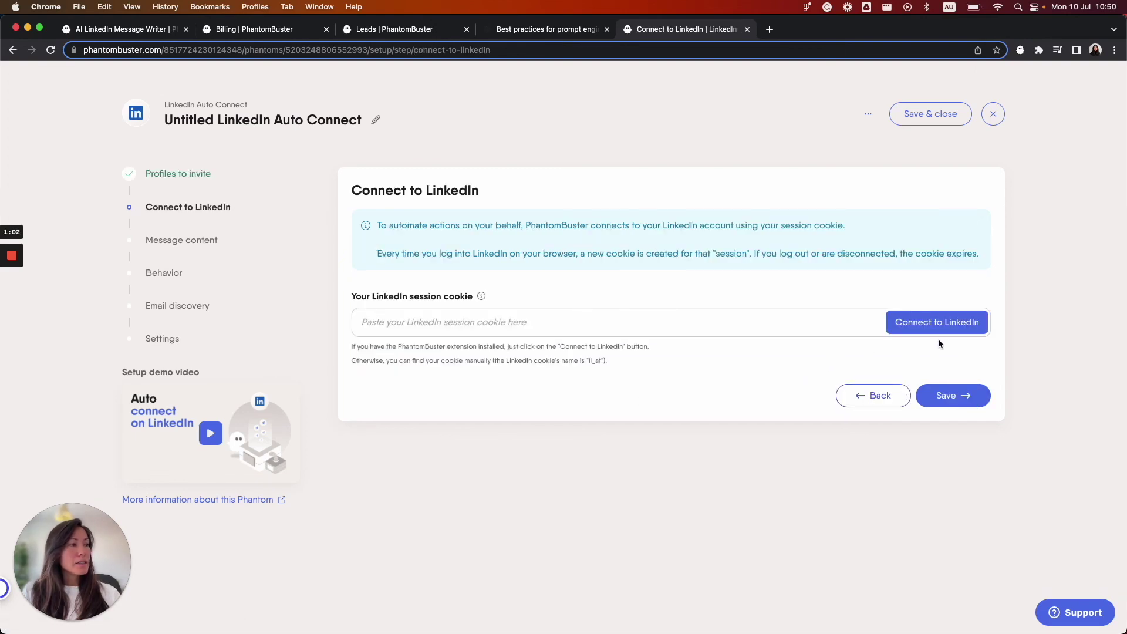
- Connect the LinkedIn session, save it, and begin editing the invite message
left_click(939, 324)
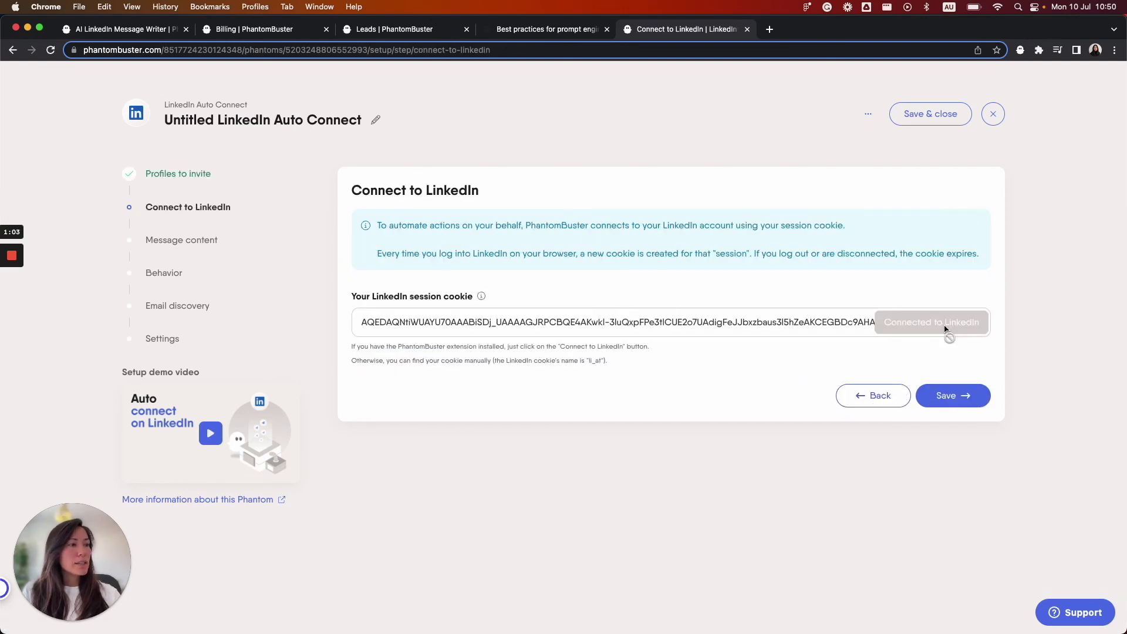
left_click(946, 395)
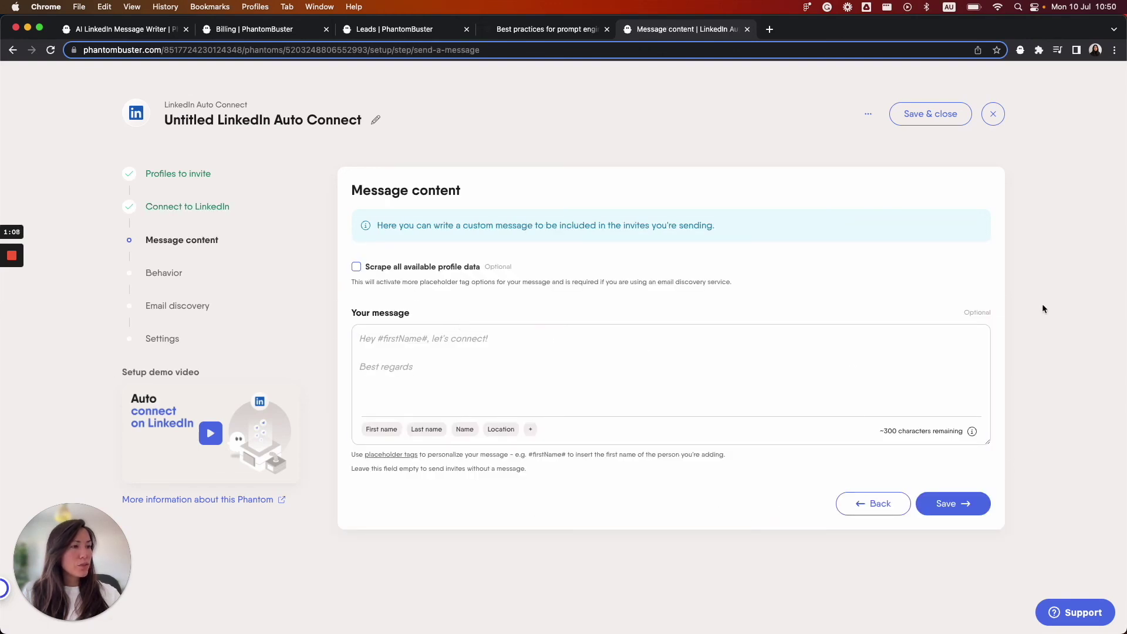
left_click(539, 396)
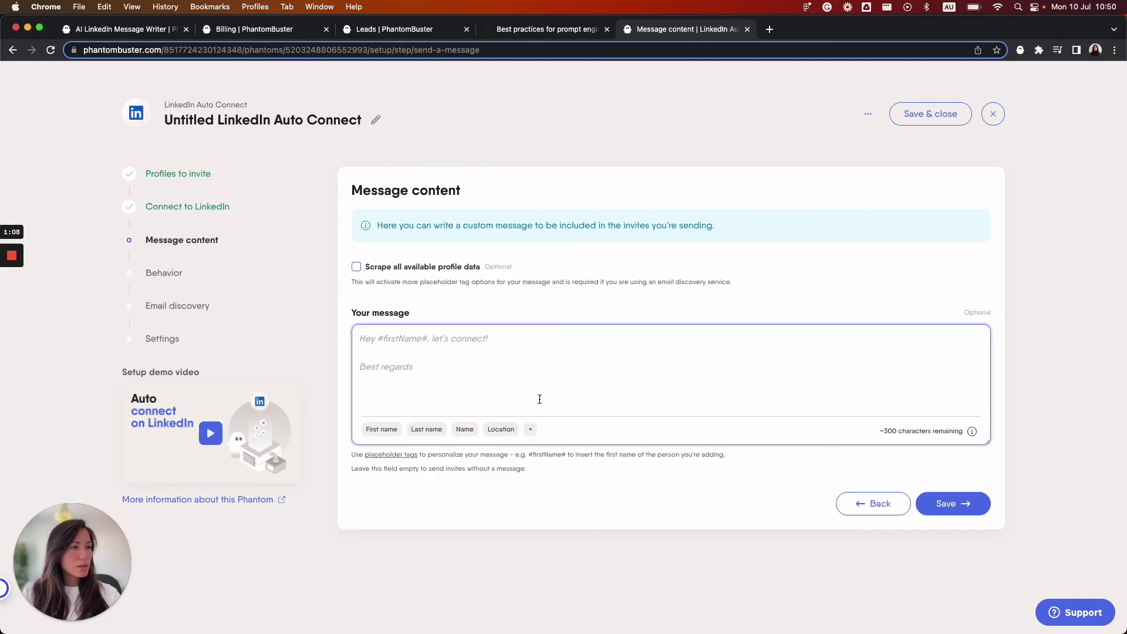
- Insert the #ai_message# placeholder into the Auto Connect invite, leaving about 288 characters
left_click(530, 429)
scroll(591, 479, "down", 10)
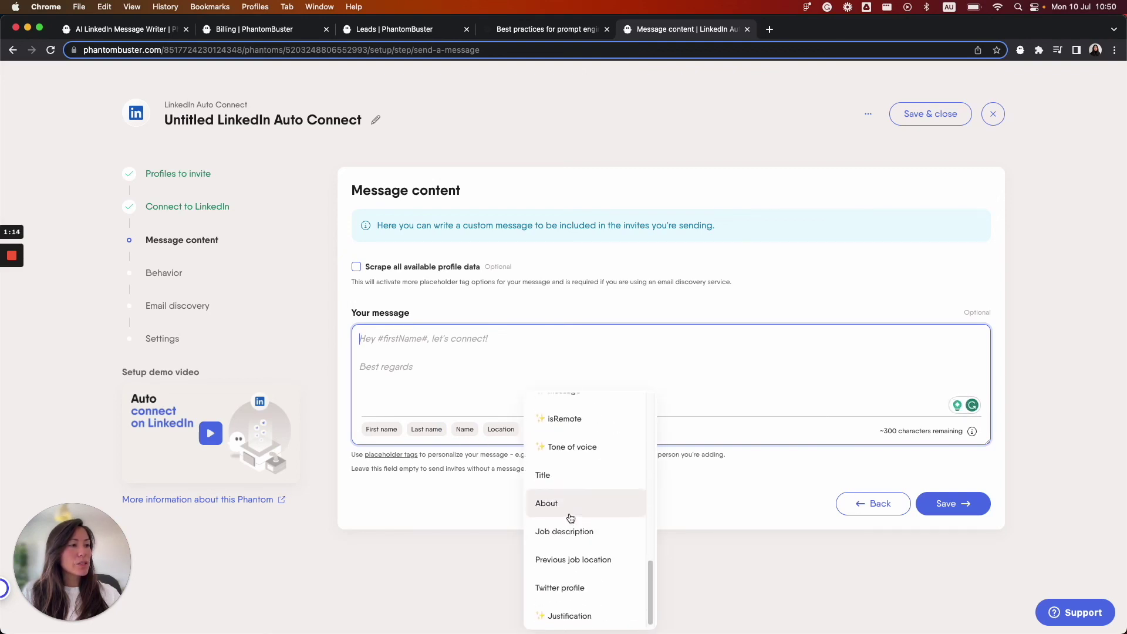
scroll(573, 516, "up", 3)
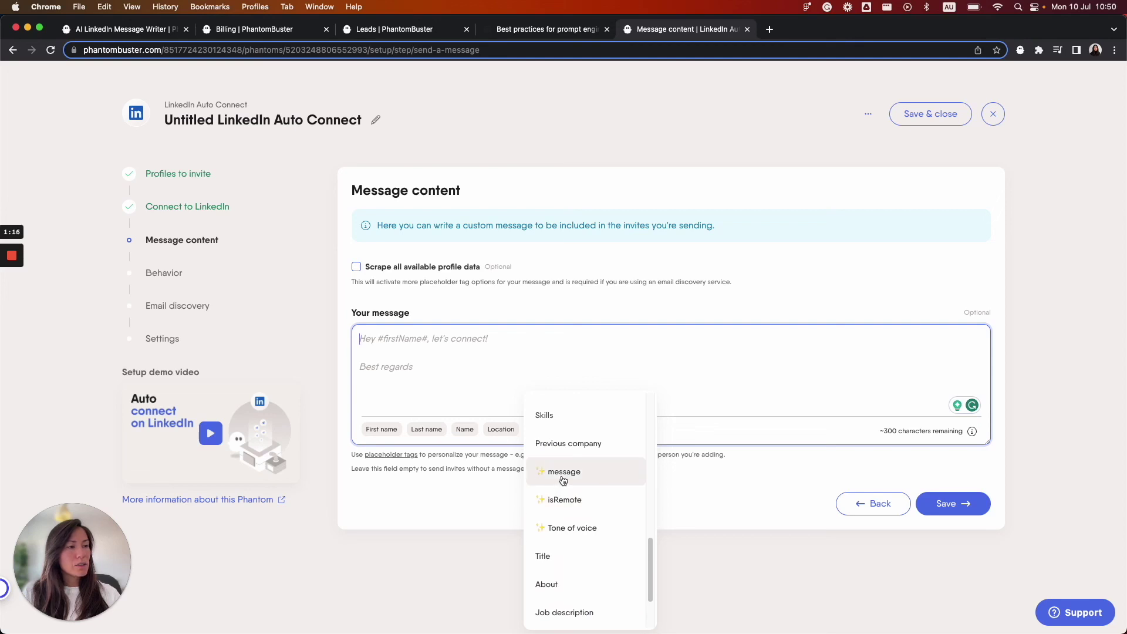
left_click(562, 478)
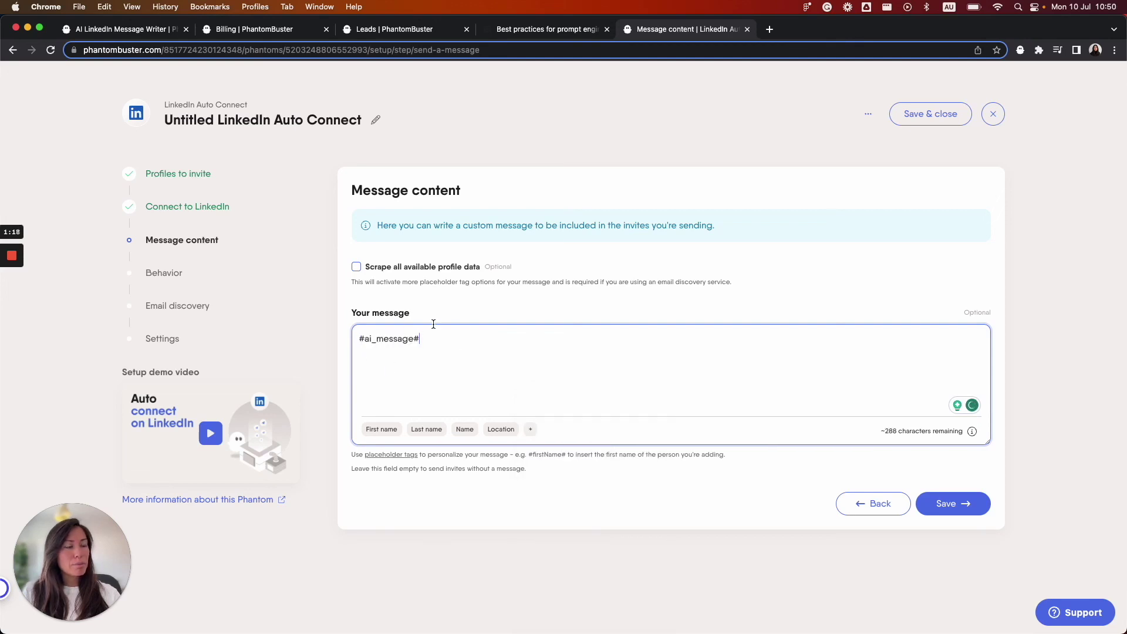